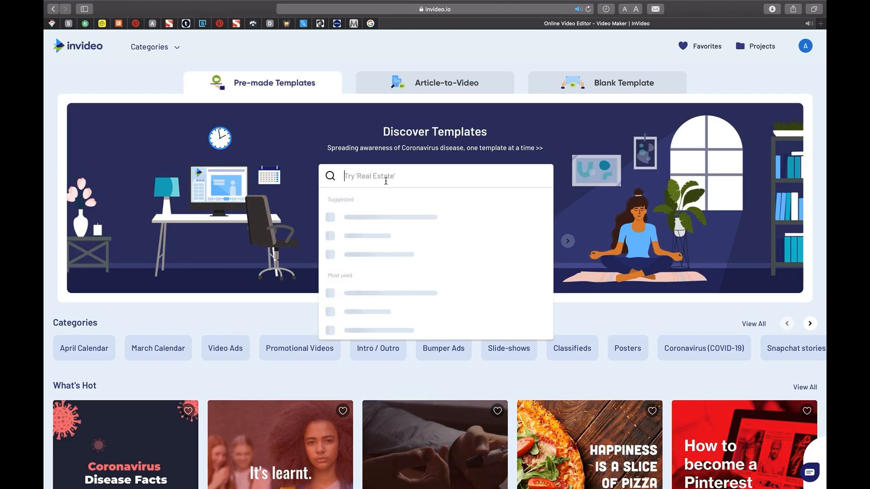
Search the templates for "gym" and look through the wide, vertical, square and stock-footage results.
text(gym)
key(Return)
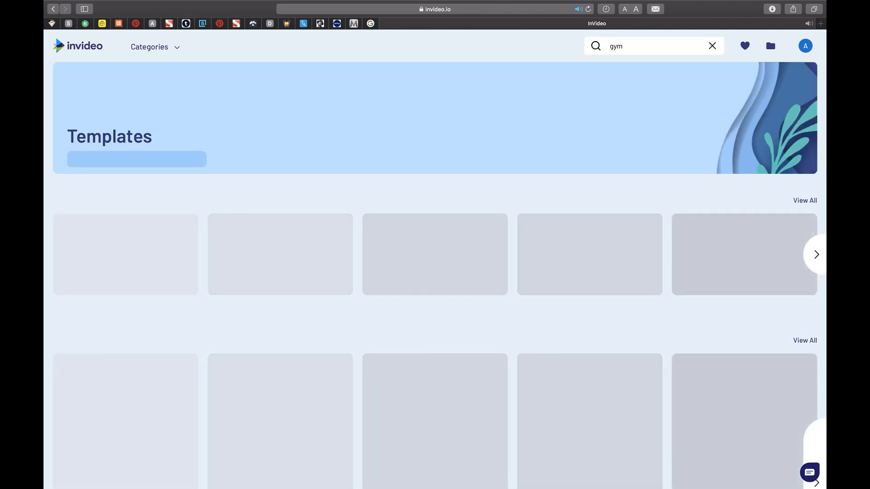
scroll(375, 255, down, 20)
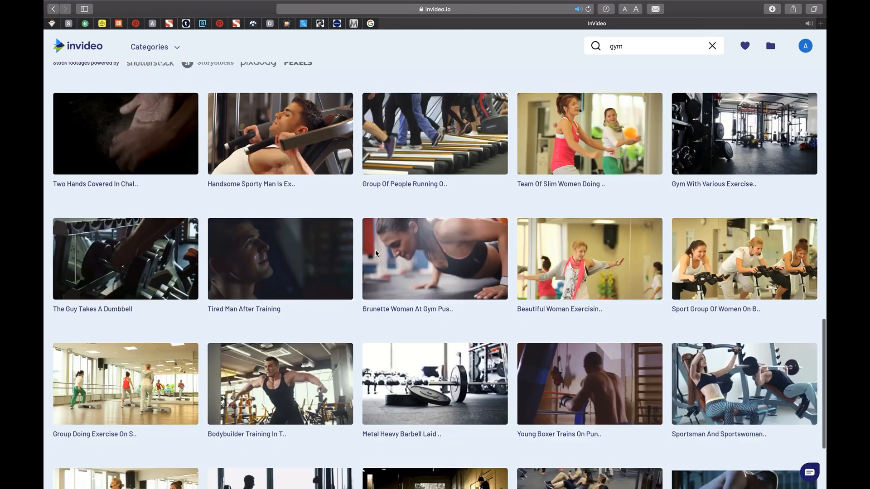
scroll(375, 255, up, 15)
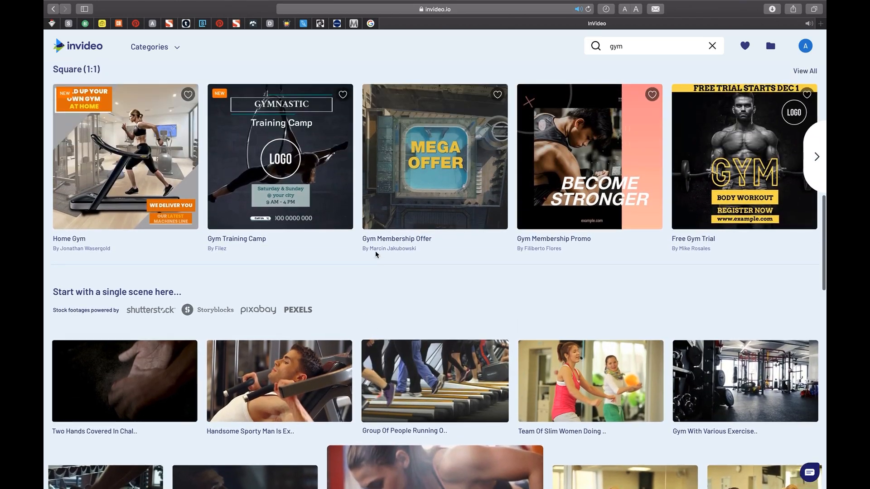
scroll(376, 254, up, 8)
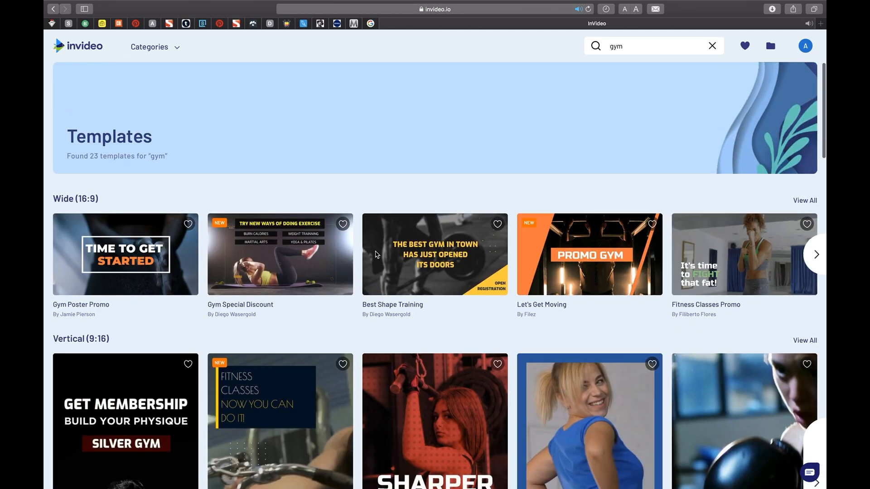
scroll(688, 257, right, 10)
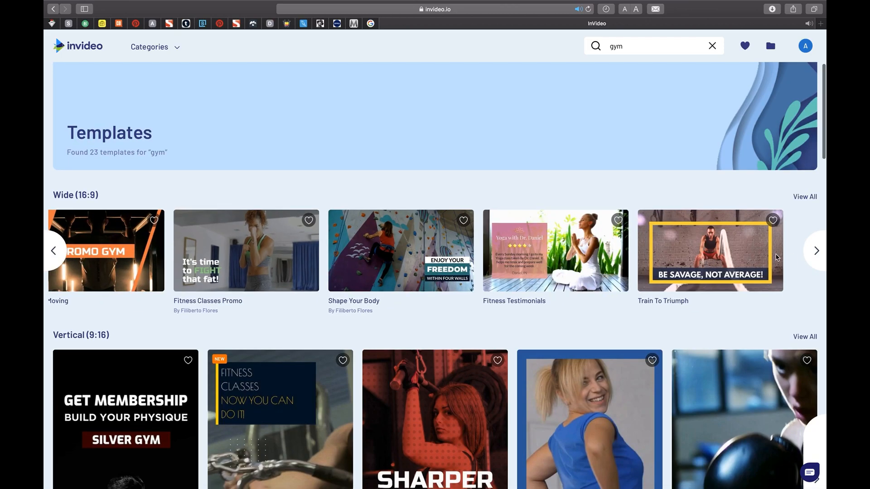
Open the Fitness Classes Promo template, request its square (1:1) version, and start a project from the wide (16:9) one.
click(187, 246)
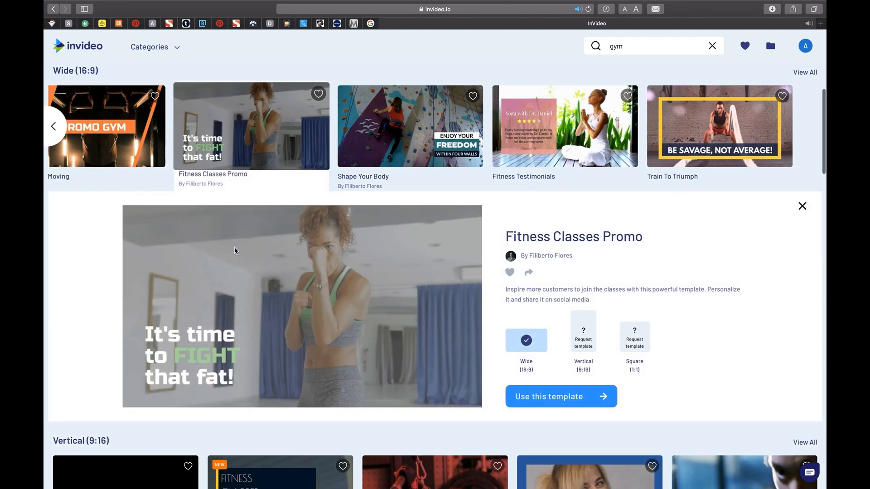
click(634, 335)
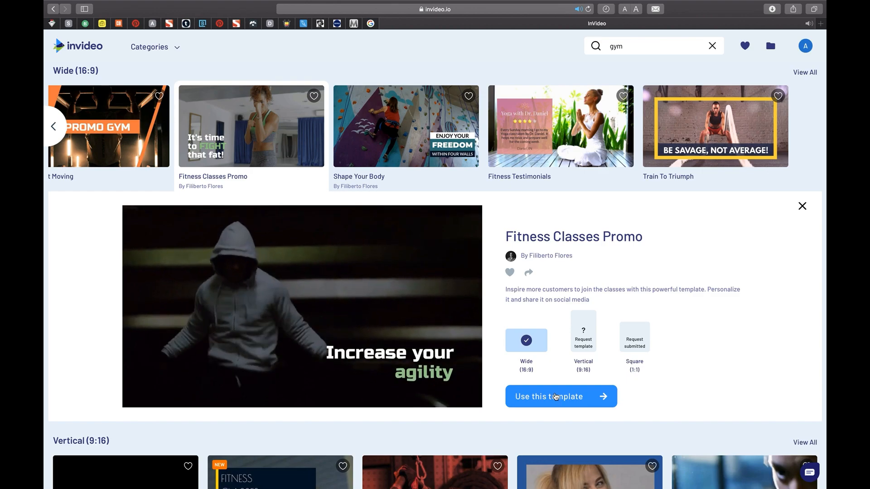
click(556, 397)
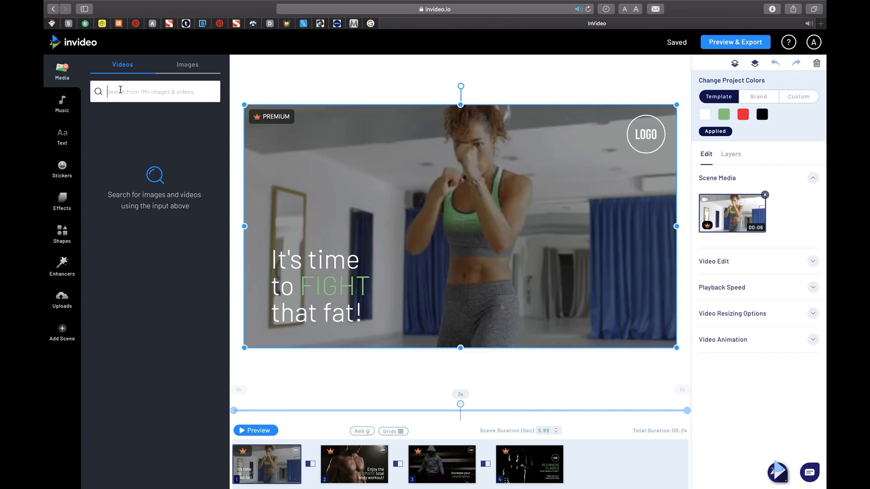
Search the stock videos for "gym" and preview the exercising man, the seated yoga group and the weight plate clips.
text(m)
key(Return)
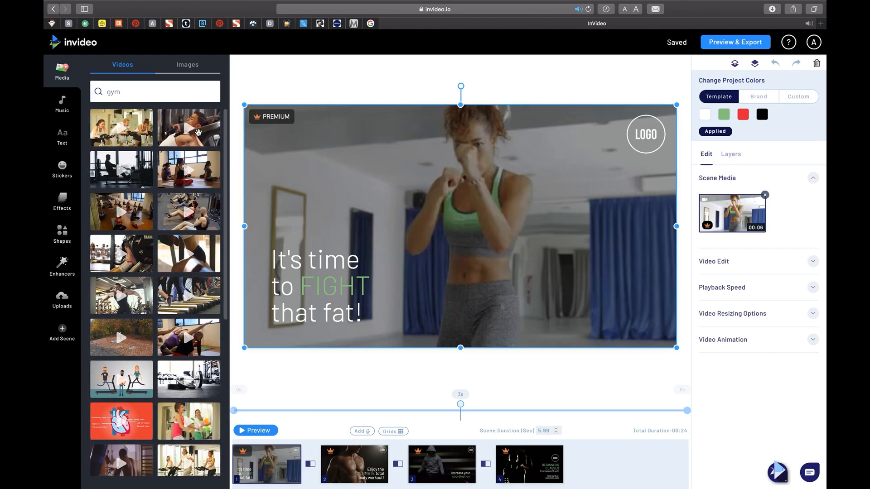
click(198, 132)
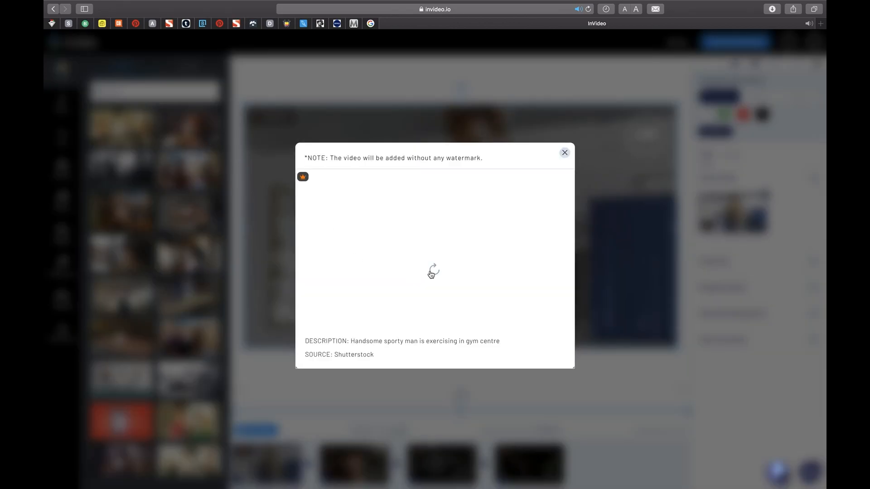
click(565, 153)
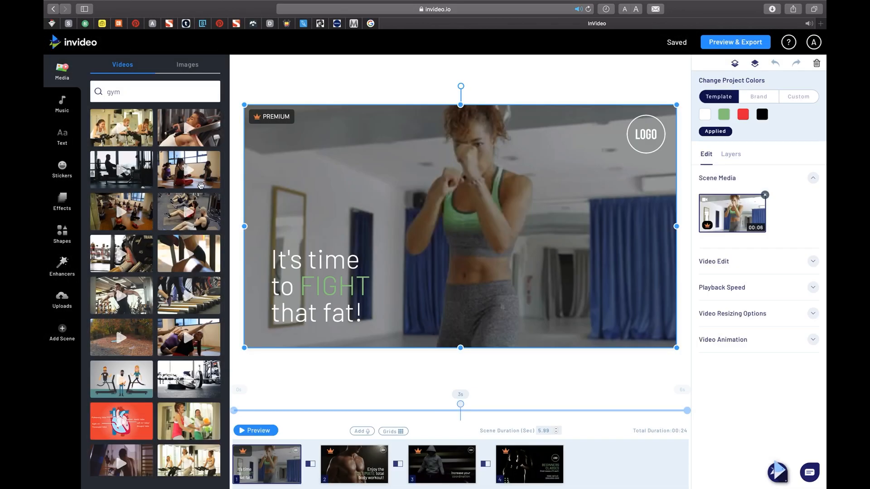
click(200, 186)
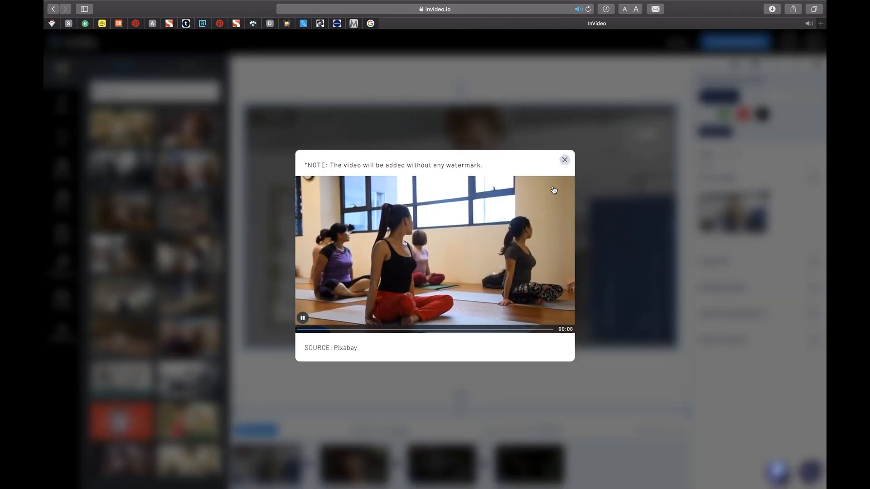
click(565, 160)
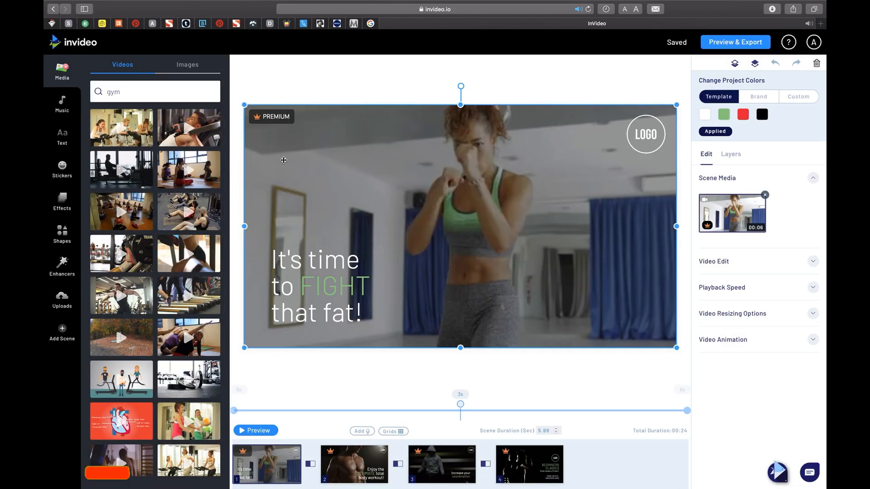
click(137, 250)
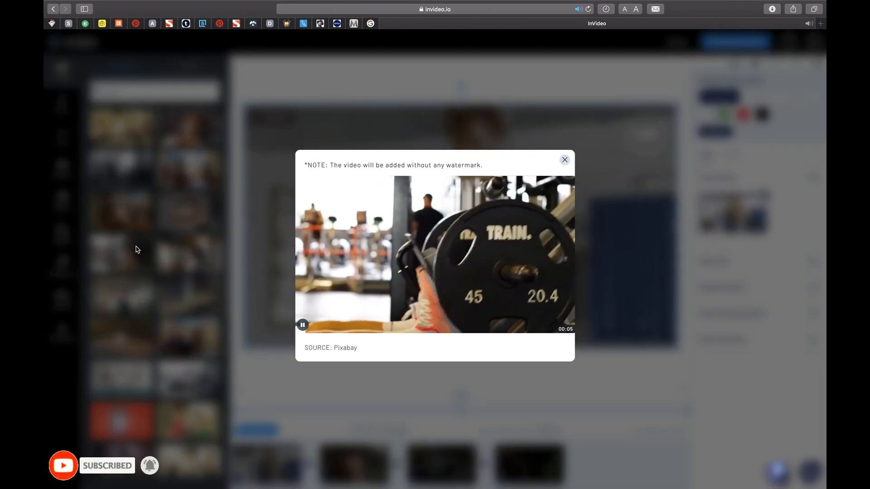
click(565, 160)
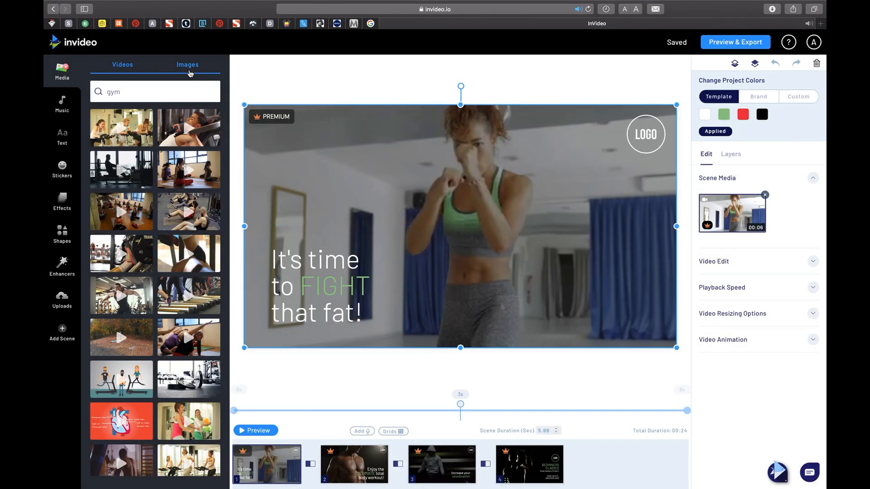
Look through the stock images for "gym".
click(188, 71)
scroll(139, 164, down, 10)
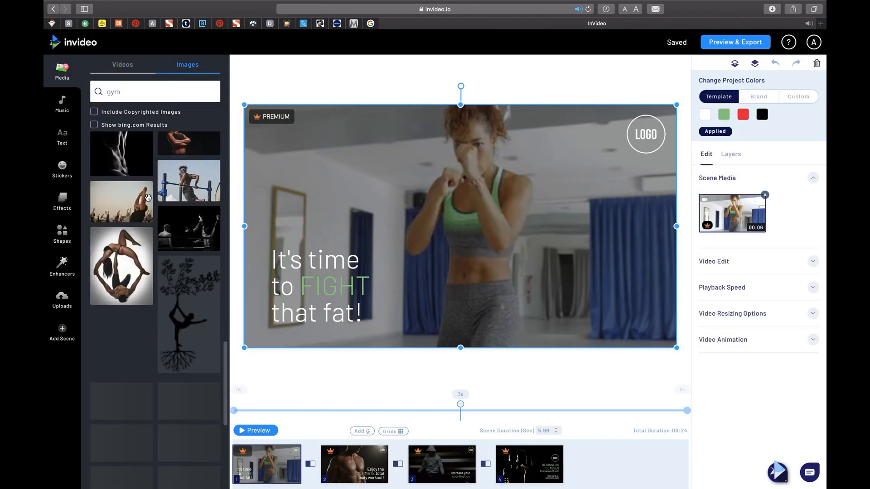
scroll(148, 197, up, 10)
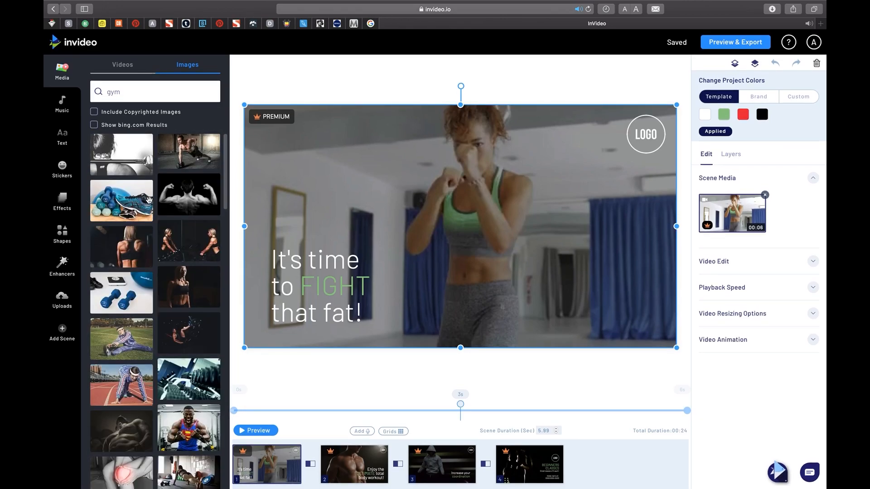
Browse the InVideo music collection and filter the tracks by the Happy category.
click(68, 112)
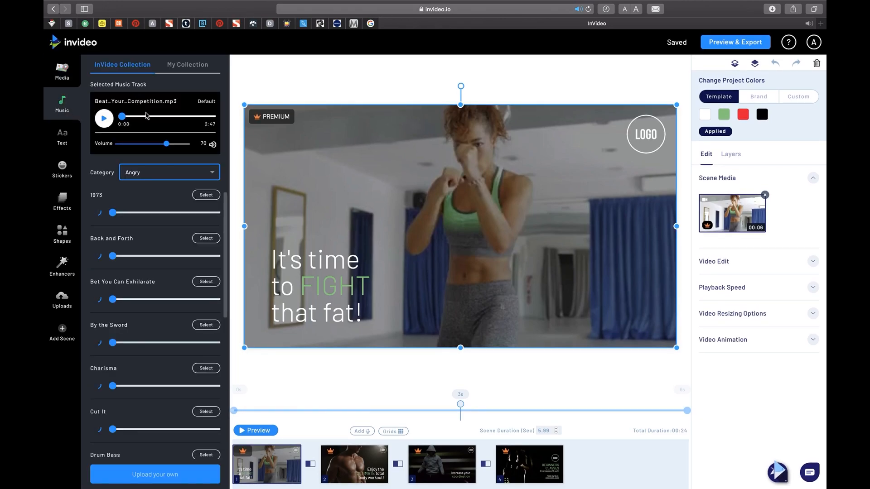
scroll(163, 236, down, 5)
scroll(163, 236, up, 5)
click(181, 174)
scroll(143, 235, down, 1)
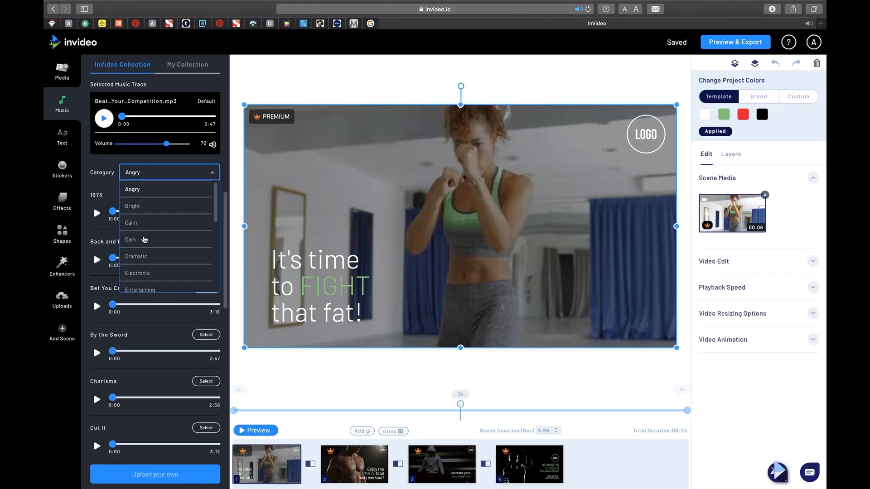
scroll(145, 258, down, 2)
click(138, 282)
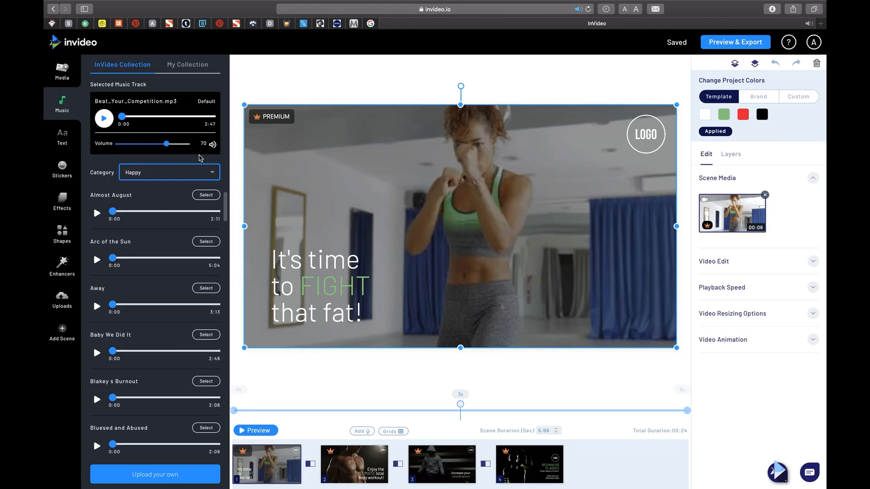
Upload "Most Happy Background Music For Videos.mp3" from Downloads to the personal music collection.
click(189, 68)
click(159, 351)
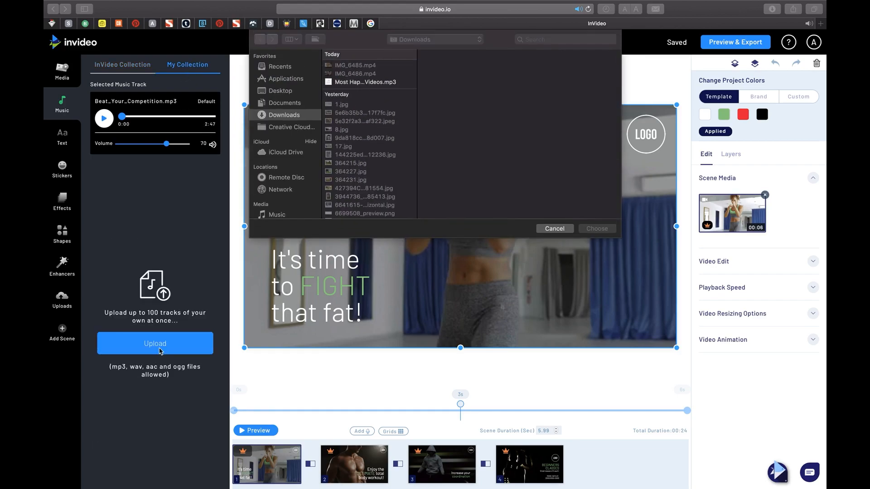
click(366, 84)
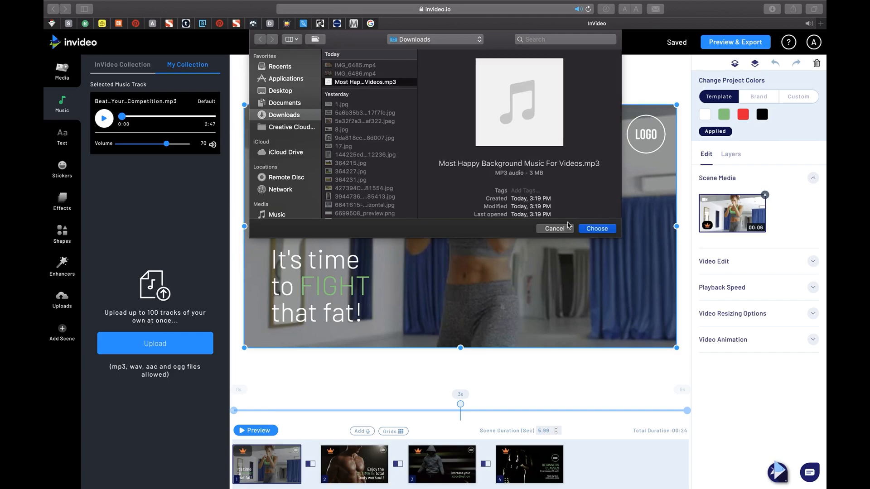
click(587, 229)
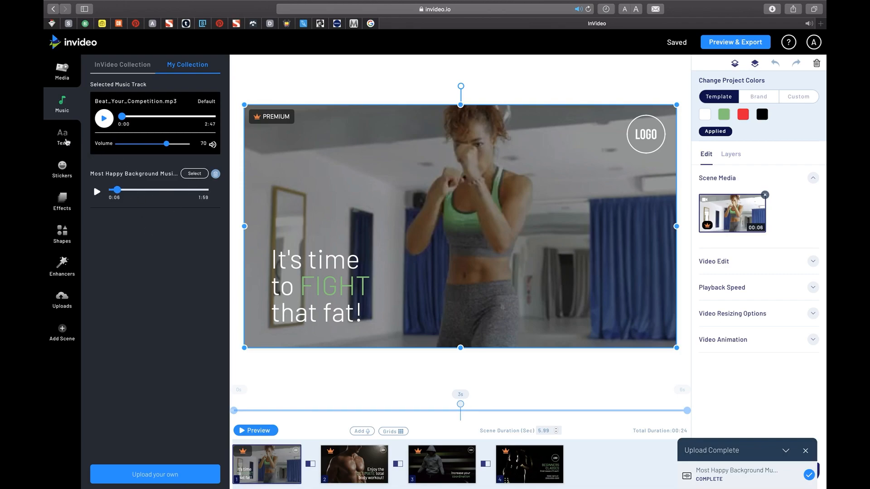
Look through the Classic and Modern ready-made text boxes.
click(66, 142)
click(132, 184)
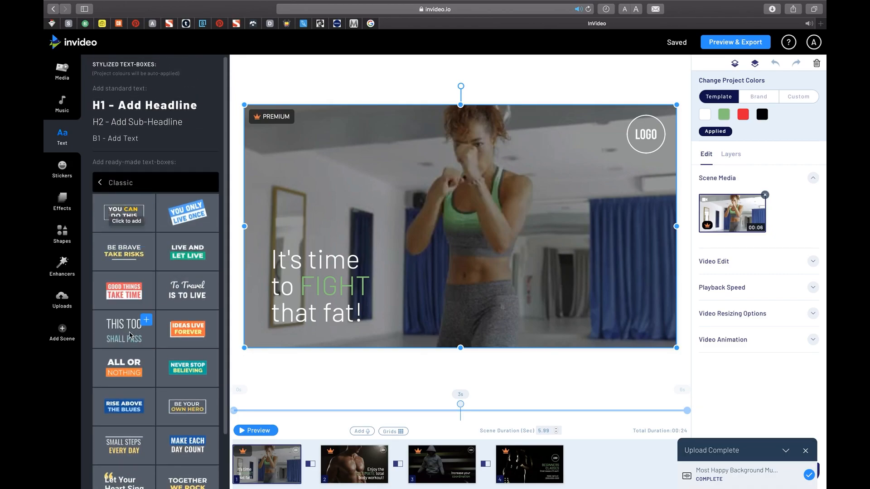
click(100, 182)
click(150, 208)
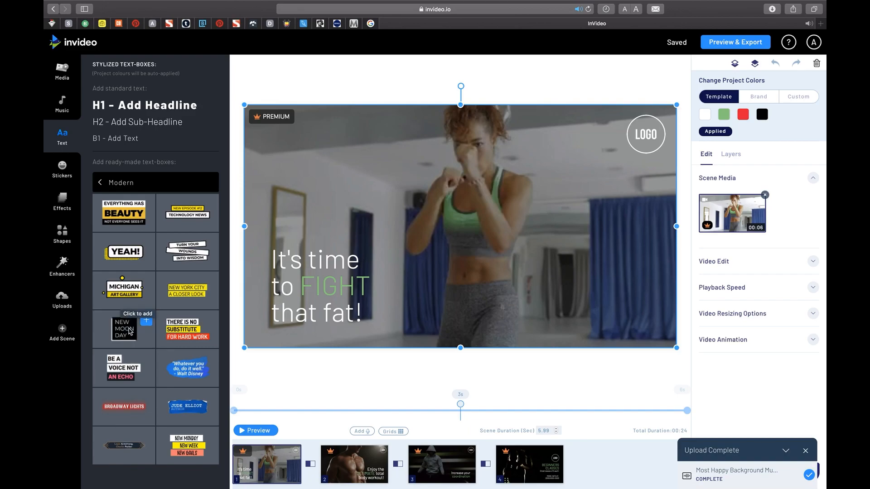
click(101, 179)
Look through the sticker categories, including the Movie stickers.
click(59, 172)
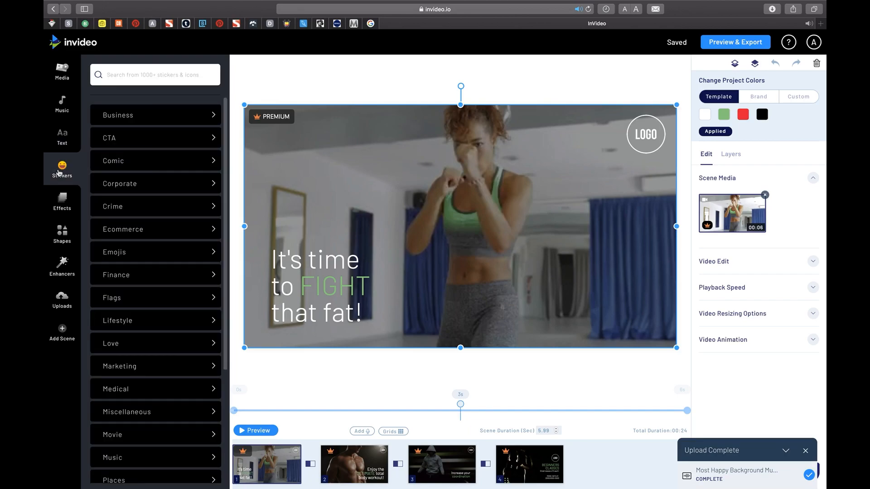
scroll(125, 208, down, 3)
click(121, 277)
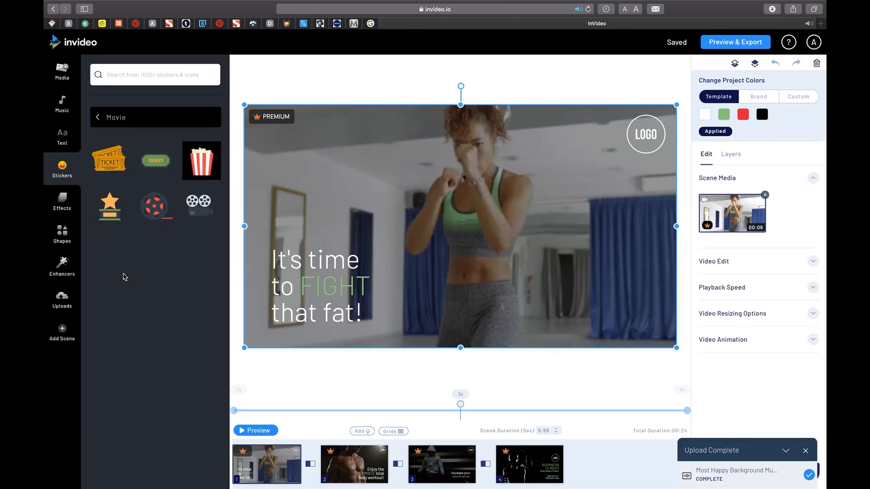
click(107, 121)
click(119, 342)
click(123, 111)
Search the stickers for "gym", add the white heart sticker to scene 1 and place it just above the headline text.
text(gym)
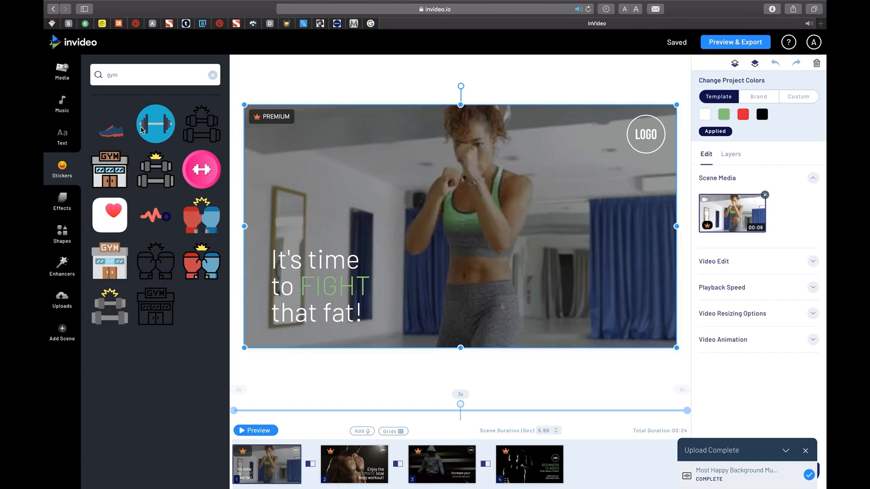
click(111, 214)
drag(457, 227, 314, 197)
Look through the Smoke and Grunge overlay effects.
click(70, 207)
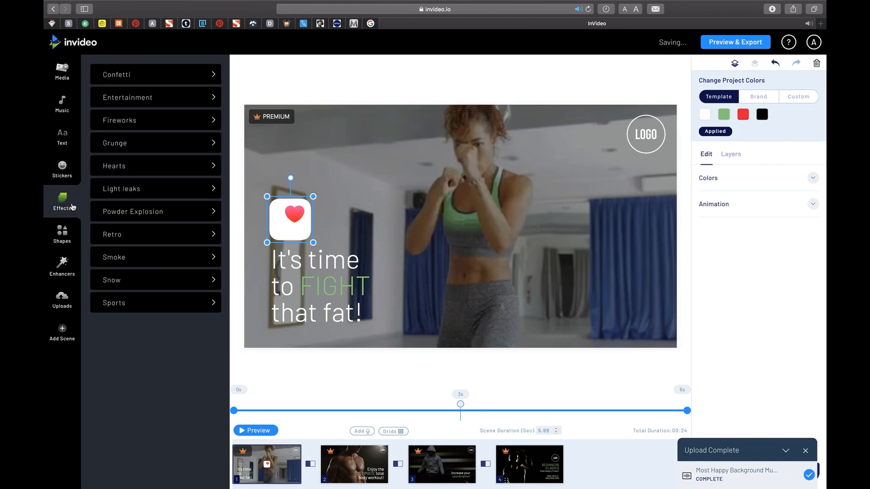
click(157, 261)
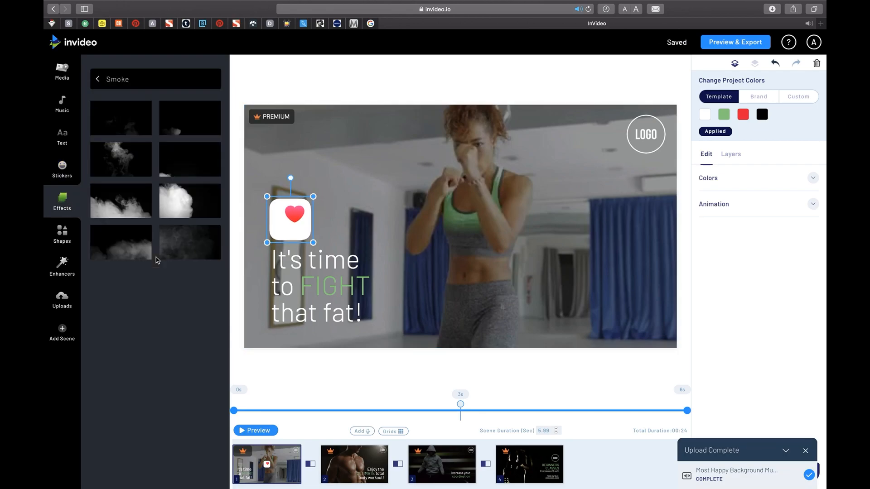
click(103, 85)
click(121, 143)
click(97, 81)
Look through both Line categories of the shapes library.
click(63, 233)
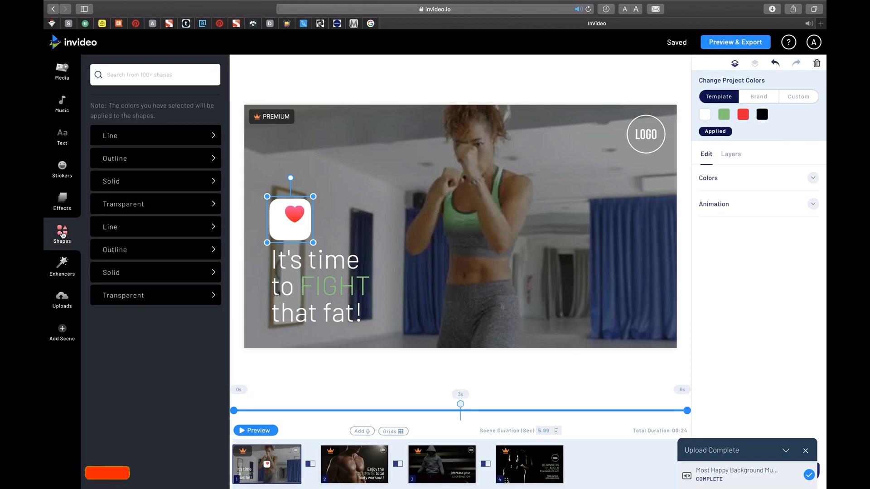
click(181, 142)
click(98, 117)
click(127, 228)
click(99, 118)
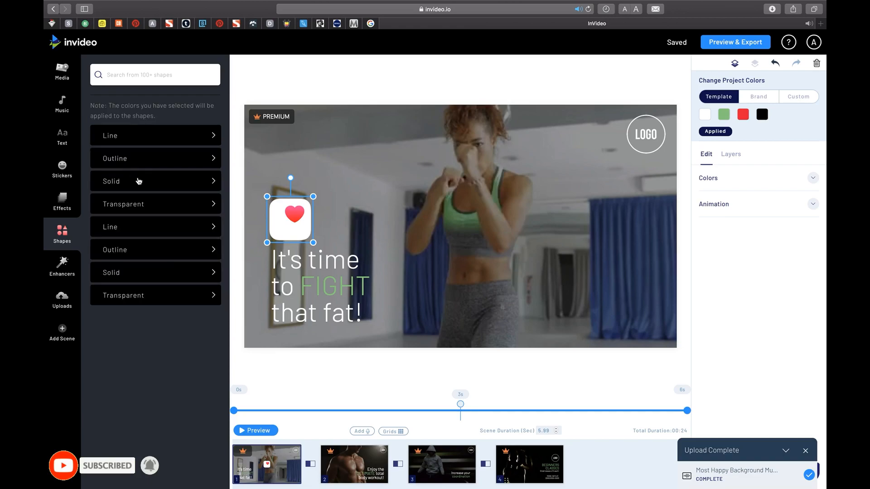
Add the dotted circle from the Solid shapes to scene 2.
click(123, 273)
scroll(150, 204, down, 5)
scroll(150, 199, up, 6)
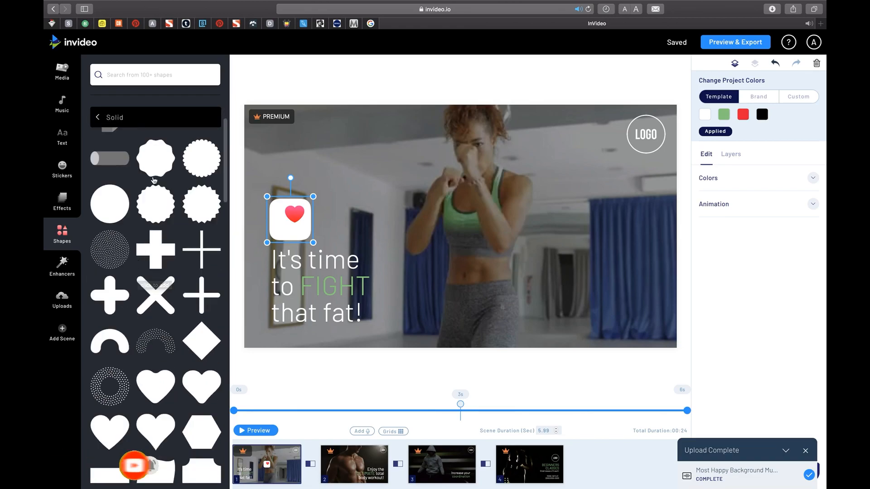
click(341, 463)
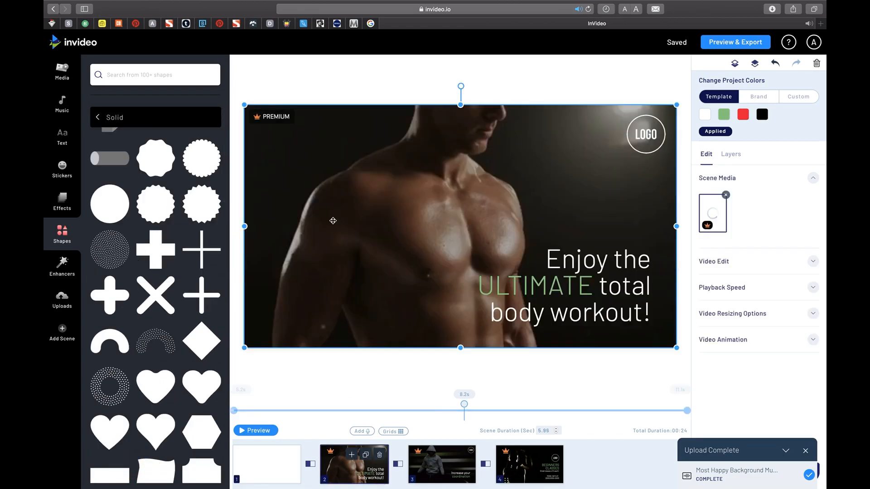
click(113, 248)
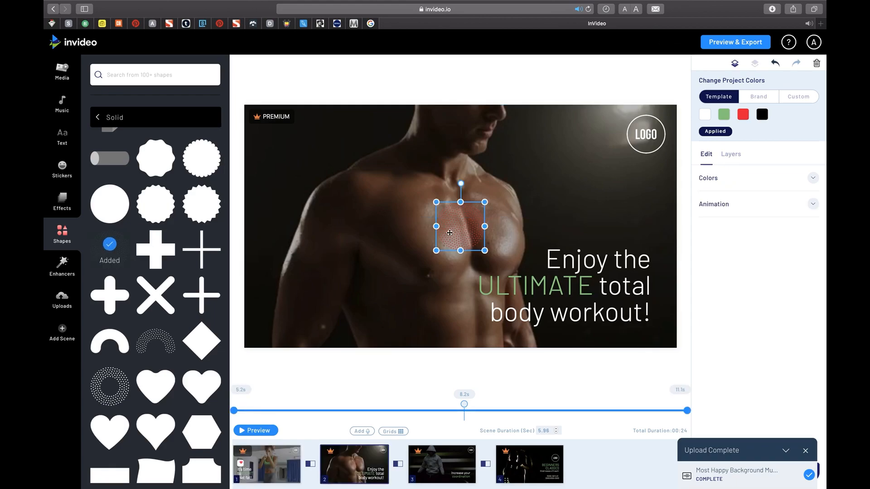
Enlarge the dotted circle and place it partly outside the upper-left corner of scene 2.
drag(455, 210, 338, 183)
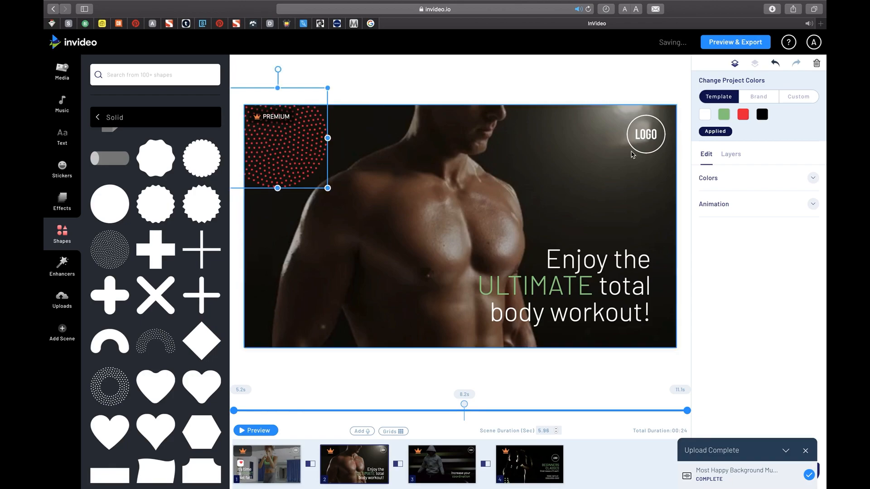
click(63, 263)
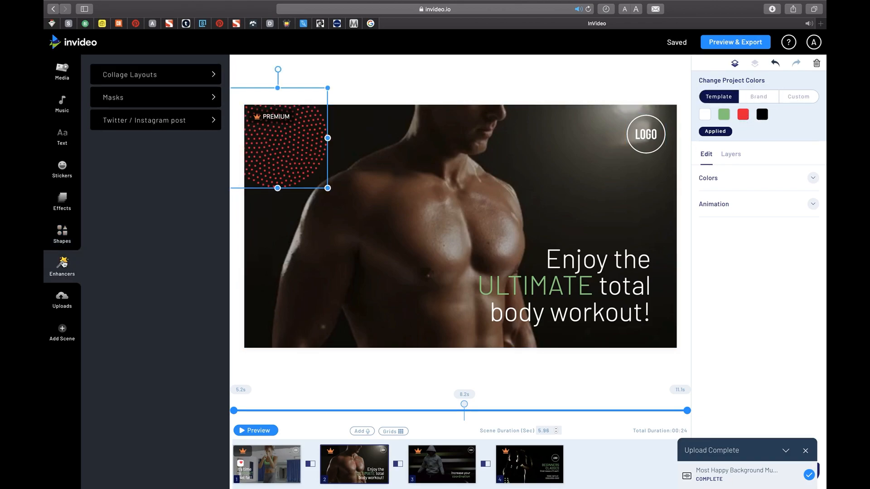
Upload the dark logo image IMG_6481.PNG from the Downloads folder to the project's uploads.
click(63, 299)
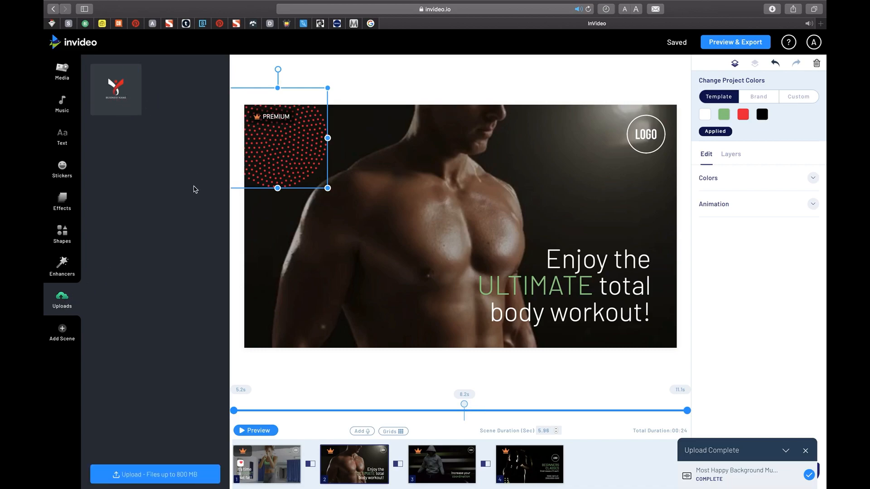
click(186, 484)
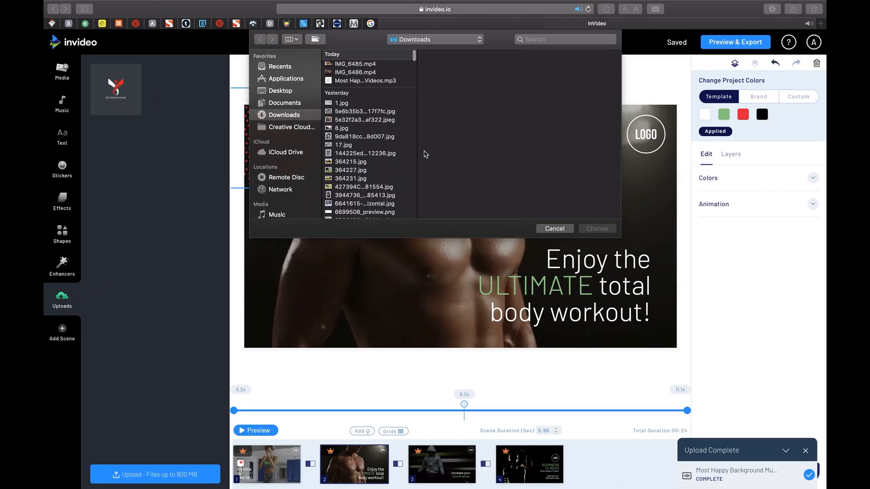
scroll(372, 146, down, 15)
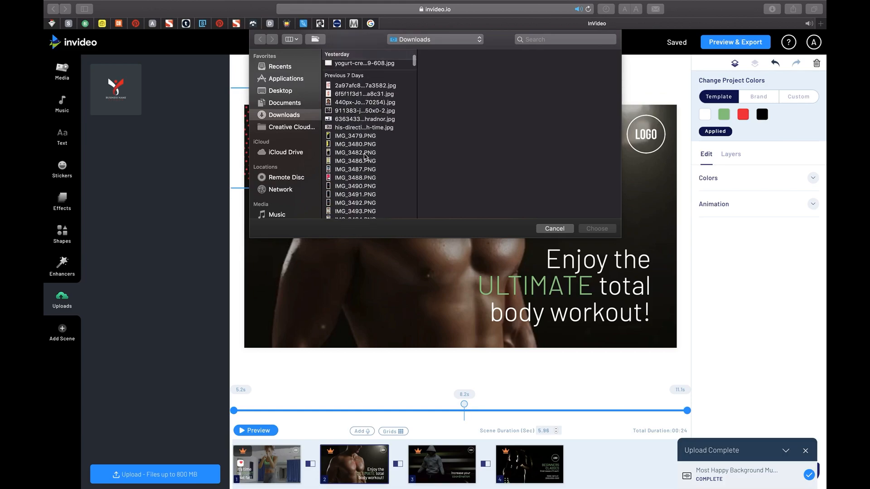
scroll(365, 157, down, 8)
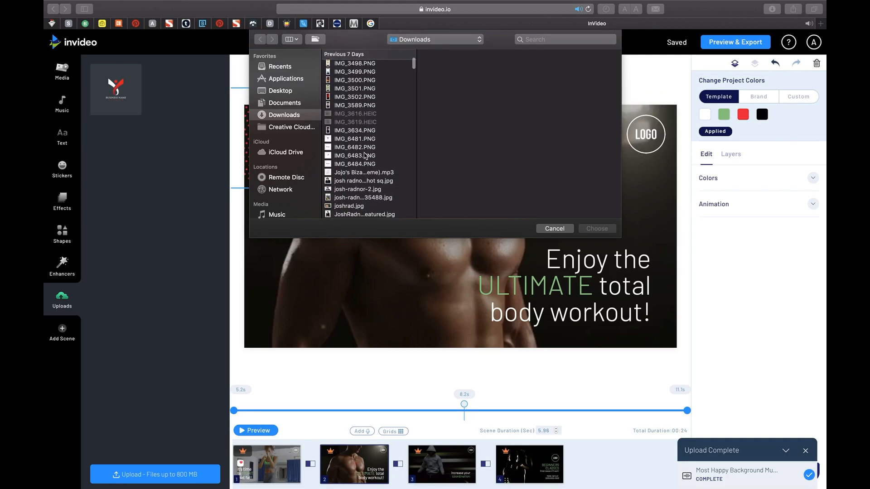
click(349, 139)
click(596, 228)
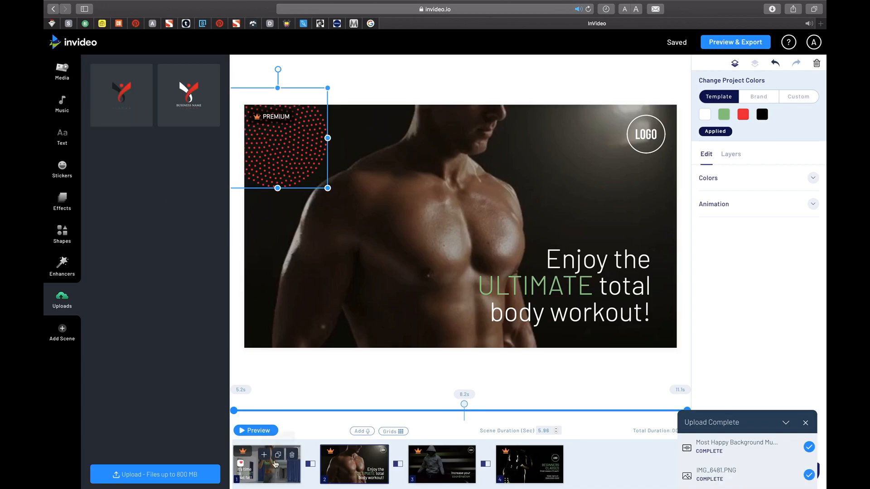
Add the uploaded dark logo to scene 1 as a layer, shrink it and place it over the LOGO placeholder.
click(275, 469)
click(644, 138)
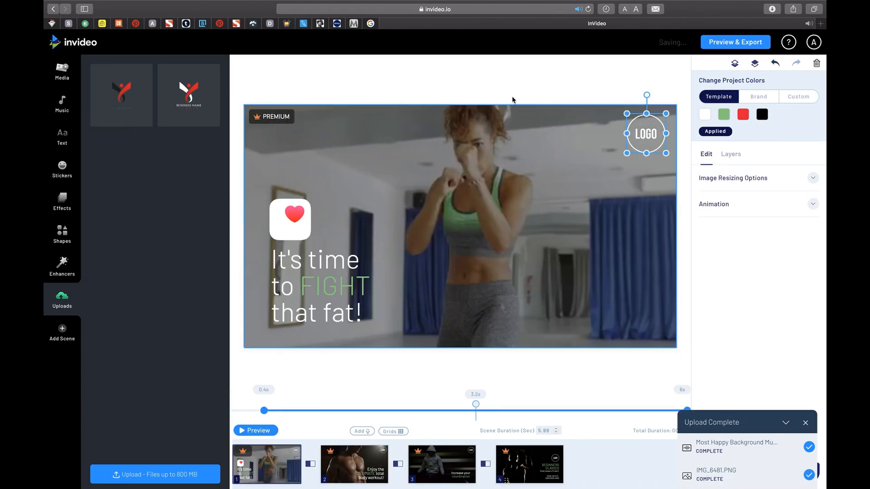
click(127, 97)
click(564, 161)
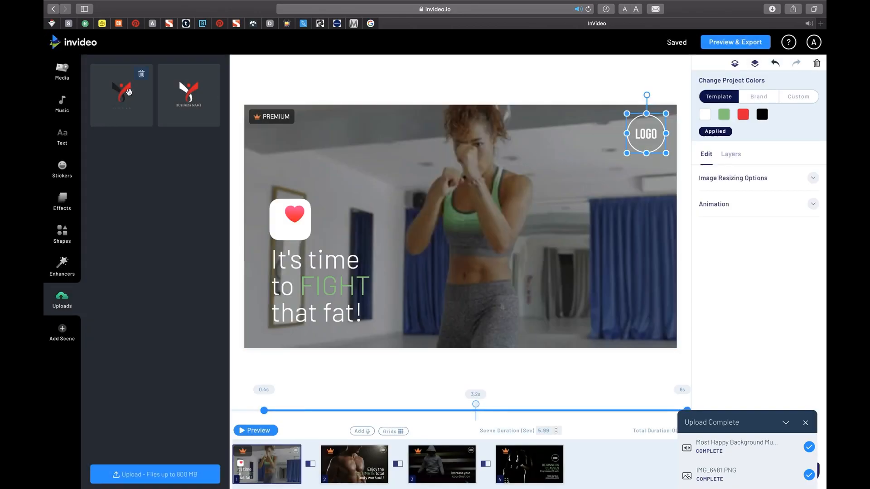
drag(227, 154, 401, 189)
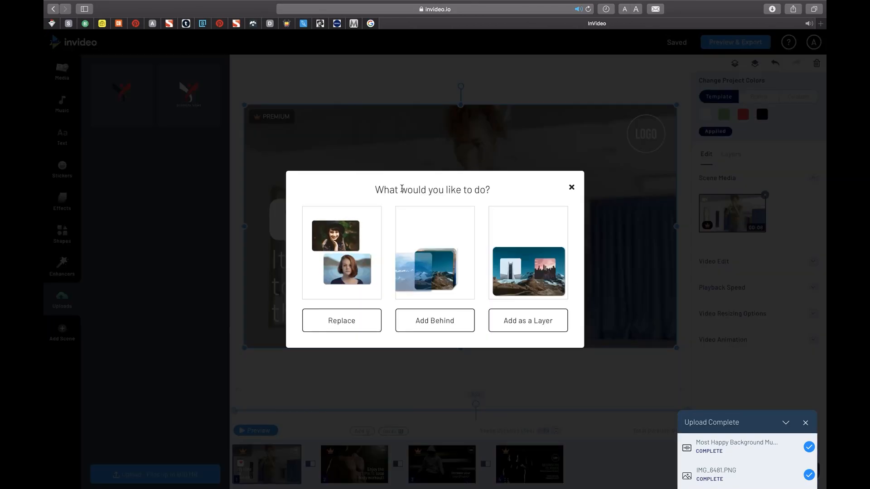
click(517, 322)
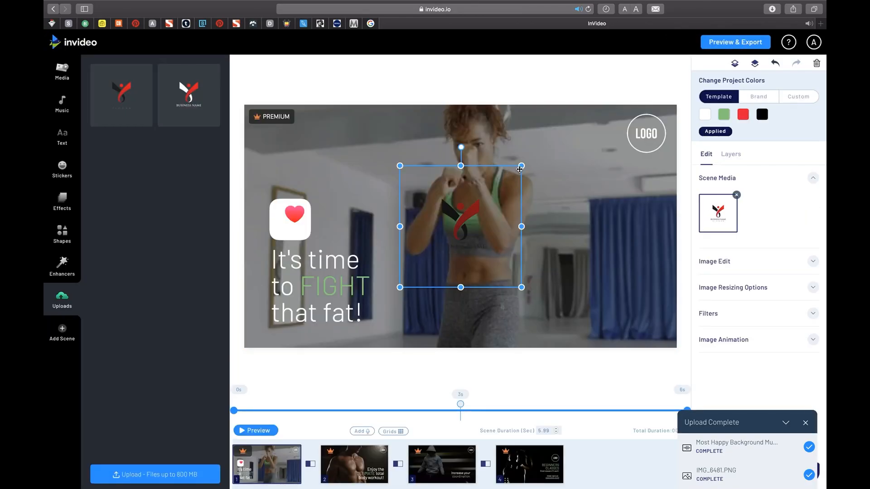
drag(443, 241, 648, 134)
Delete the Logo 1 placeholder layer from scene 1.
click(731, 156)
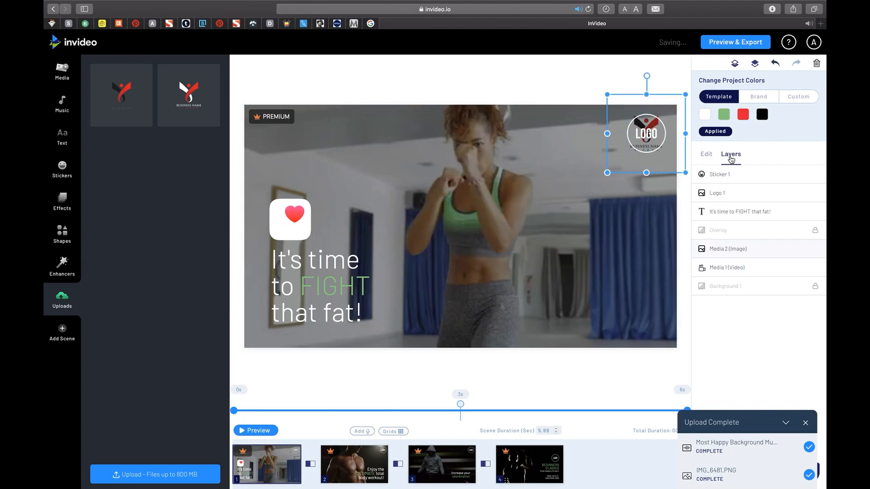
click(716, 193)
click(817, 63)
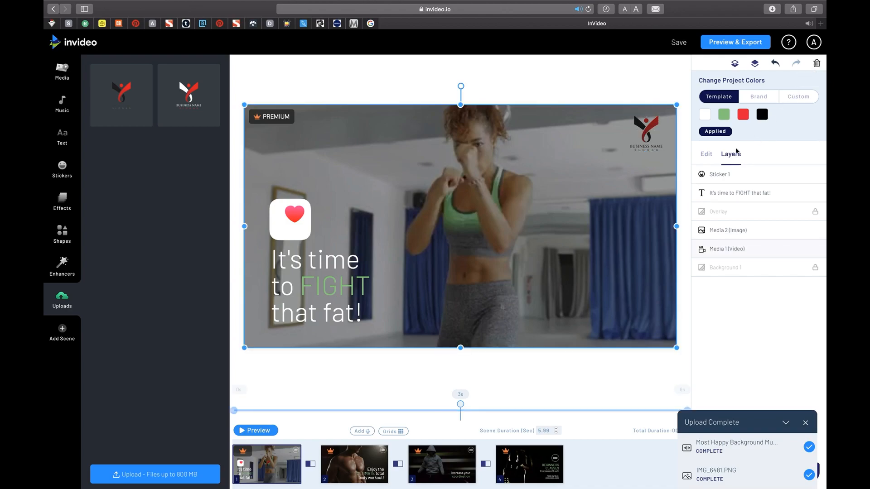
Look through the image edit, resizing and filter options for the logo in scene 1.
click(646, 133)
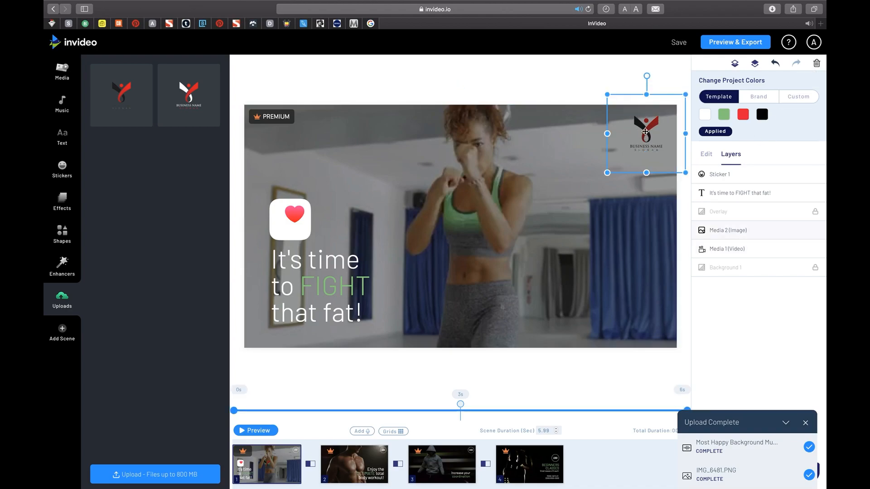
click(707, 155)
click(812, 261)
scroll(798, 299, down, 2)
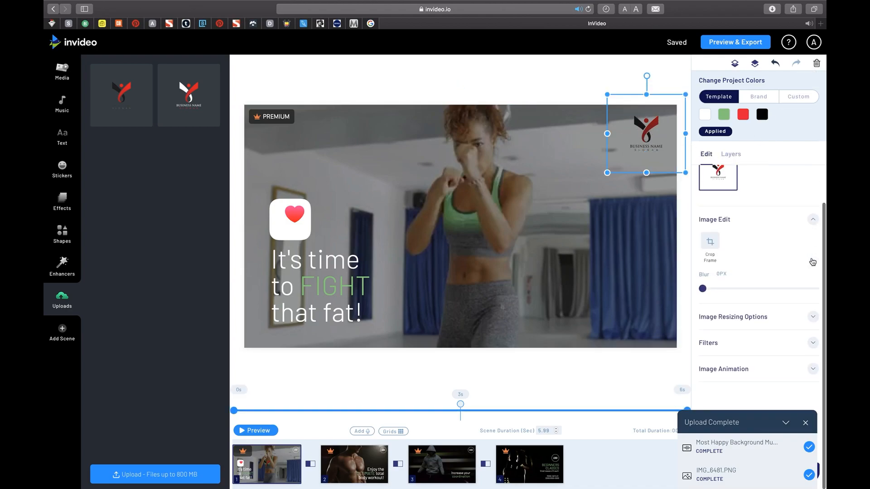
click(816, 313)
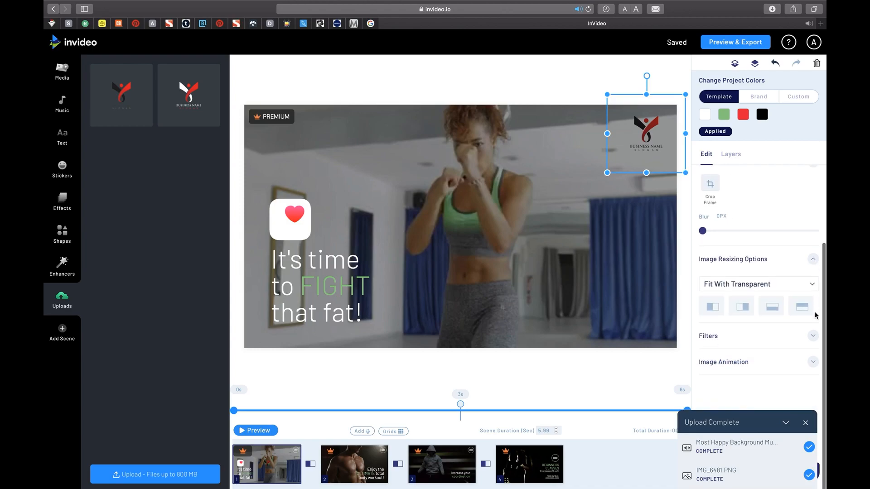
click(812, 337)
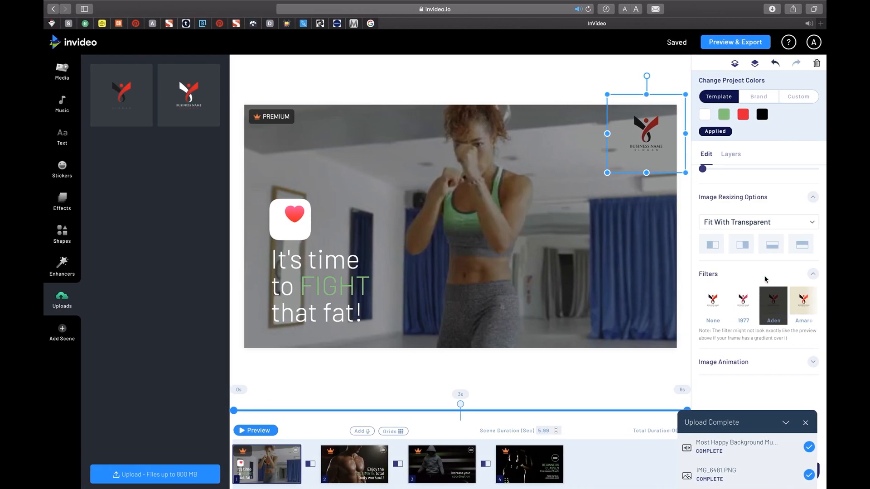
click(765, 277)
click(812, 338)
scroll(778, 308, right, 3)
scroll(778, 309, left, 4)
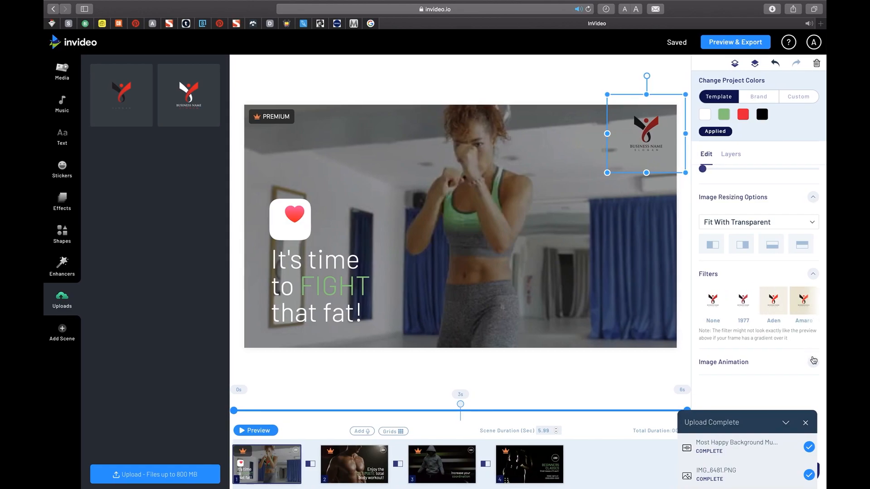
Give the scene 1 logo the Slide From Right Big entrance animation.
scroll(770, 335, down, 3)
click(732, 319)
click(805, 422)
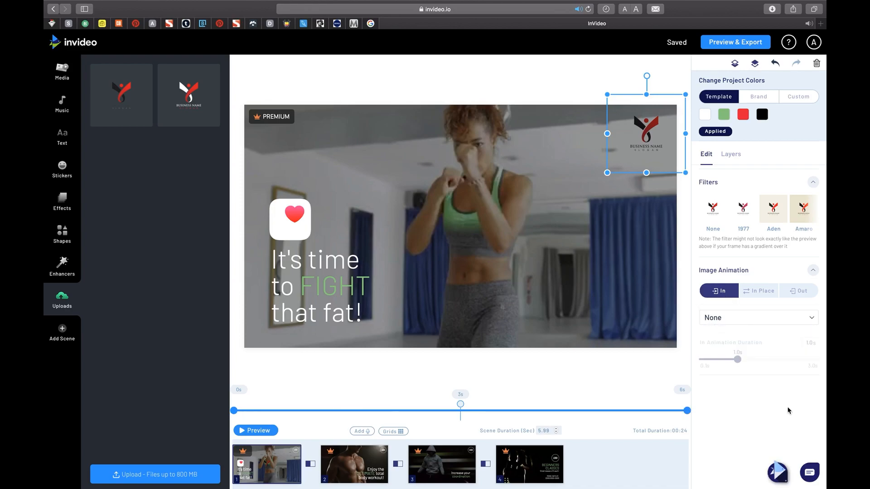
click(809, 320)
scroll(747, 389, down, 2)
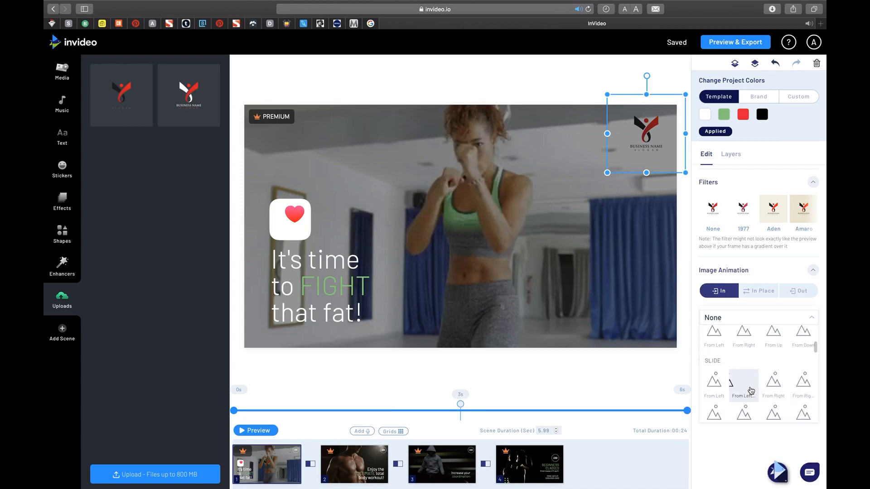
click(809, 392)
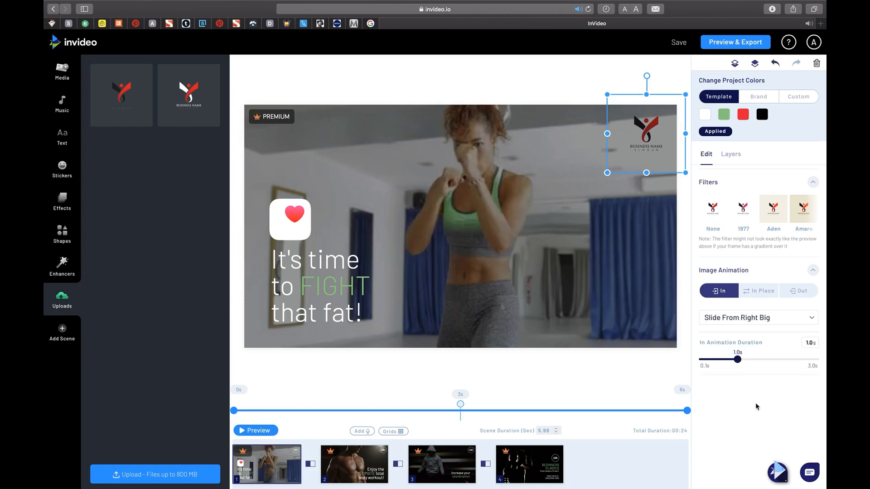
Give the scene 1 logo the Fade To Right Big exit animation.
click(798, 291)
click(786, 317)
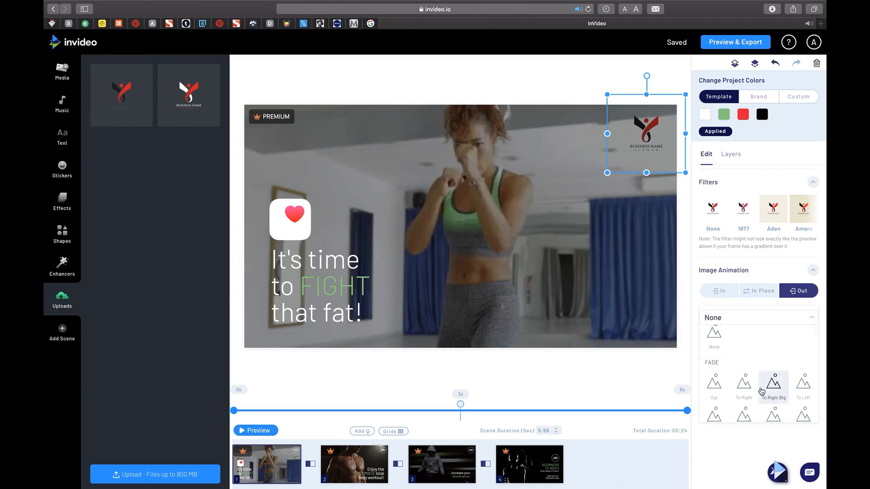
click(774, 393)
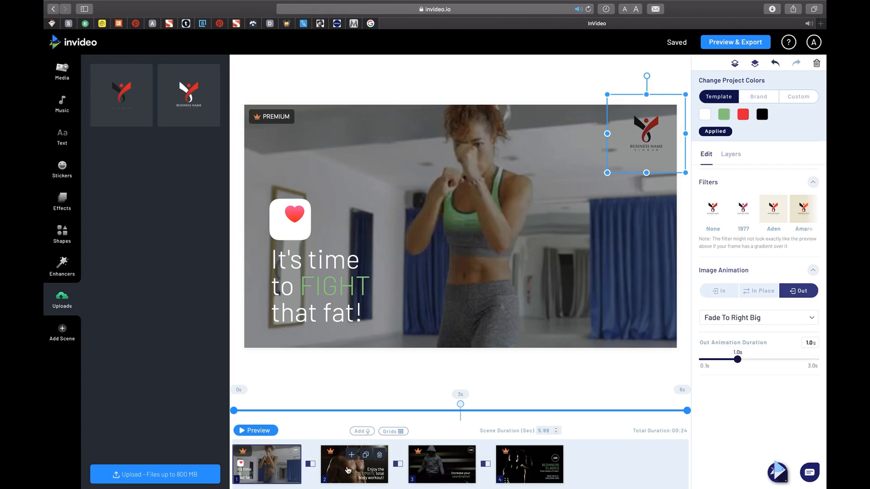
Add the white logo to scene 2 as a layer, shrink it and place it over the LOGO placeholder.
click(351, 449)
drag(186, 96, 456, 186)
click(499, 318)
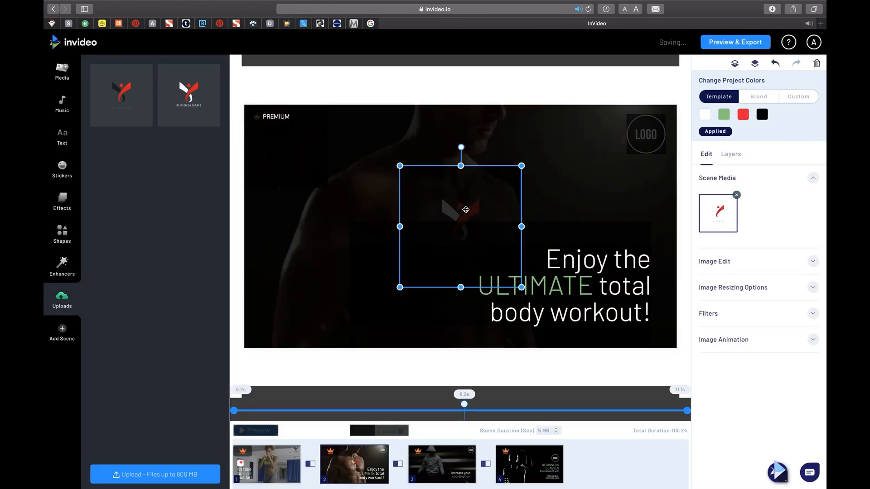
drag(466, 210, 630, 140)
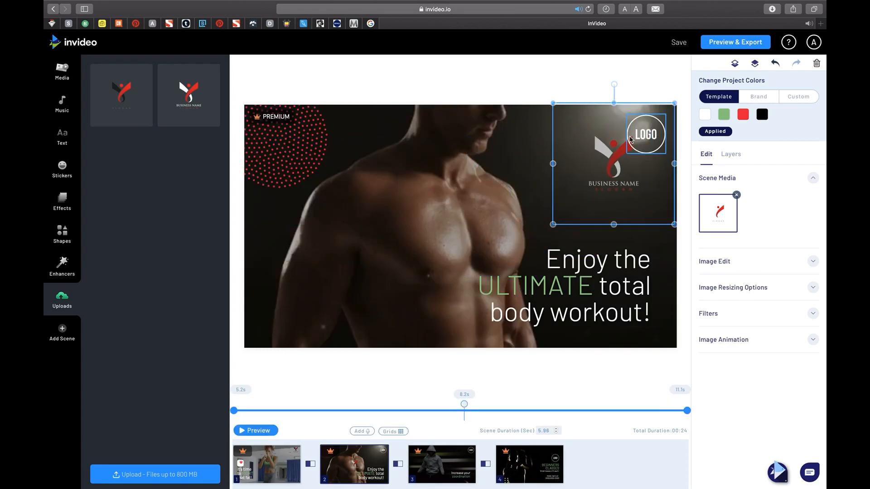
drag(674, 103, 628, 146)
drag(603, 173, 653, 127)
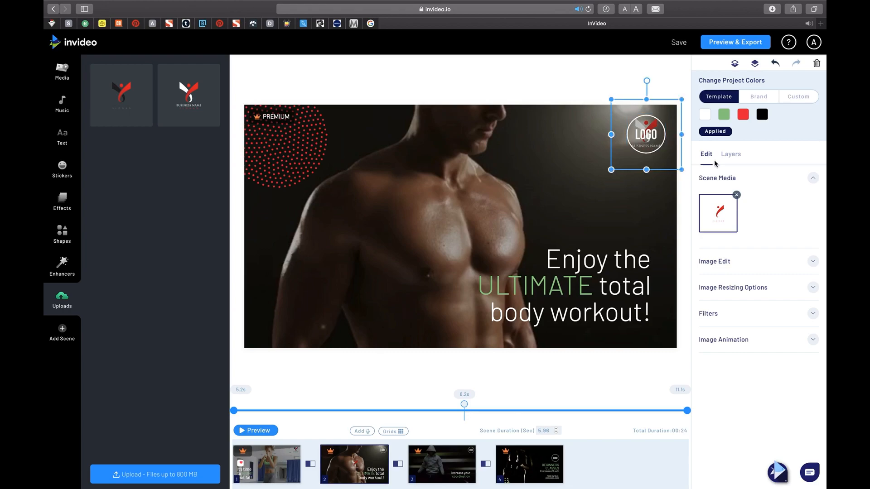
Delete the Logo 1 placeholder layer from scene 2.
click(730, 155)
click(726, 194)
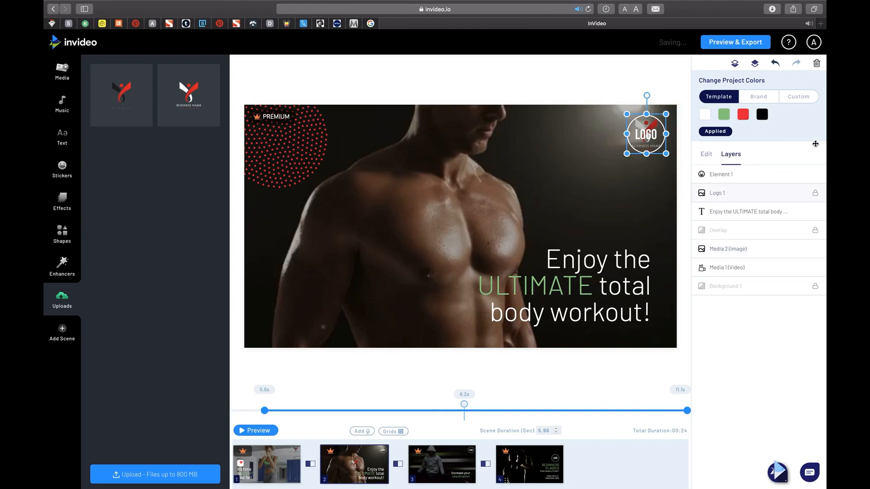
click(816, 64)
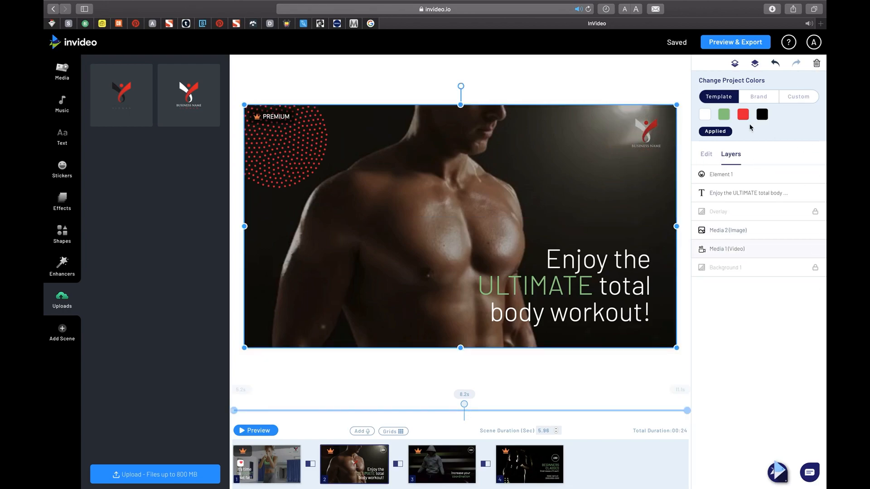
Switch the project colors to Custom and change the green color to the preset red.
click(755, 97)
click(791, 102)
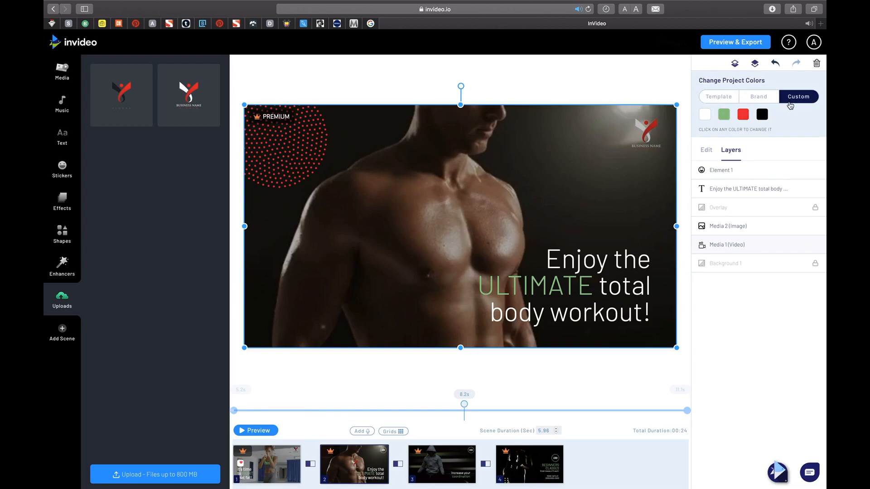
click(725, 116)
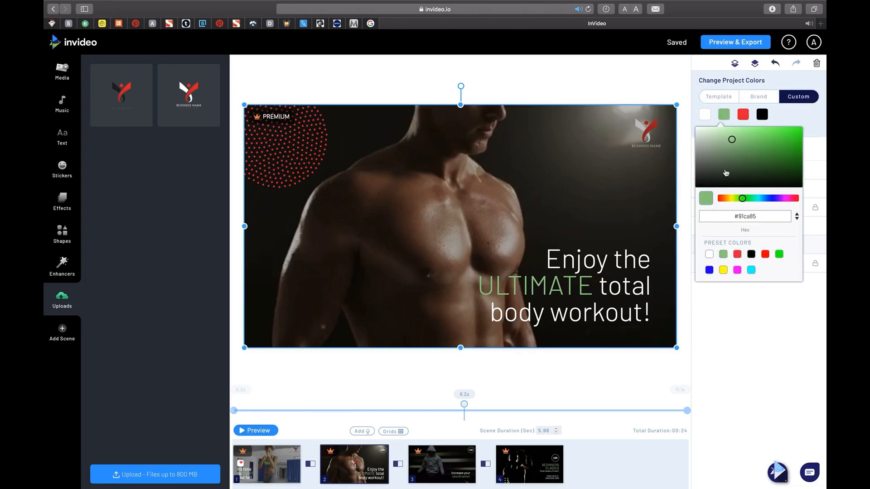
click(737, 254)
Change the third project color to white, #ffffff.
click(744, 115)
click(744, 115)
click(710, 254)
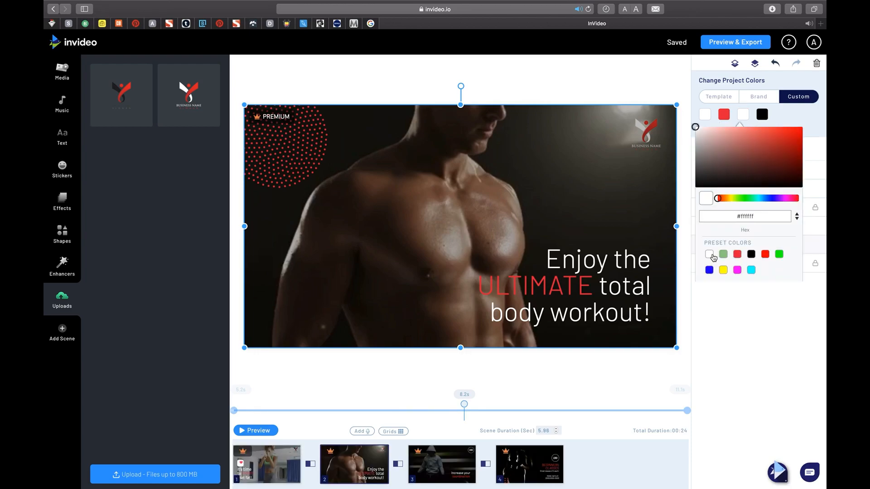
click(733, 305)
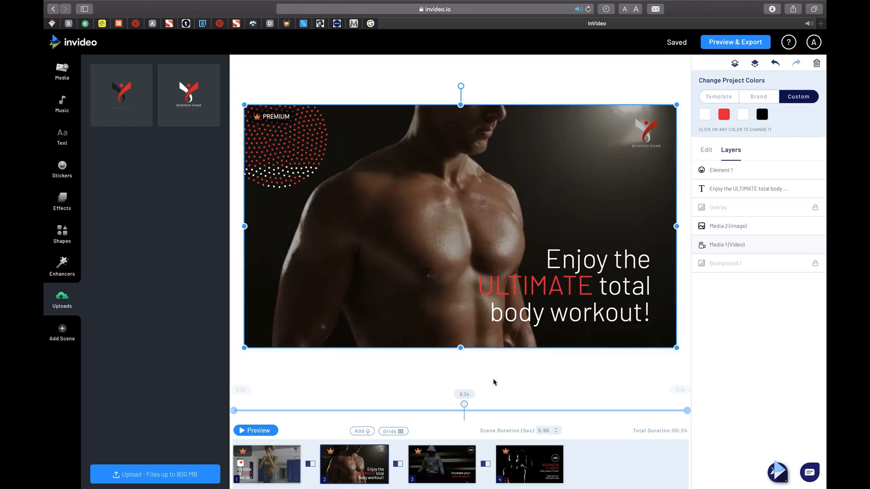
Check the recolored scenes 3 and 2, and set the third project color back to the preset red, #e72842.
click(420, 466)
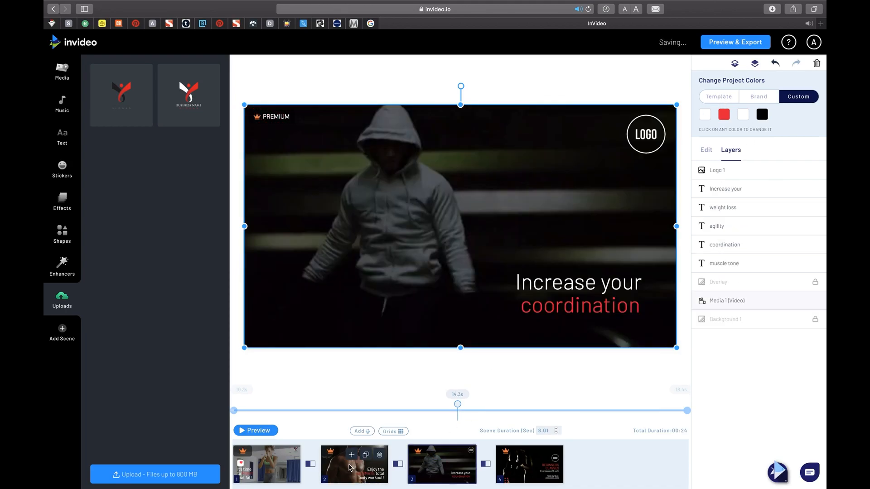
click(350, 468)
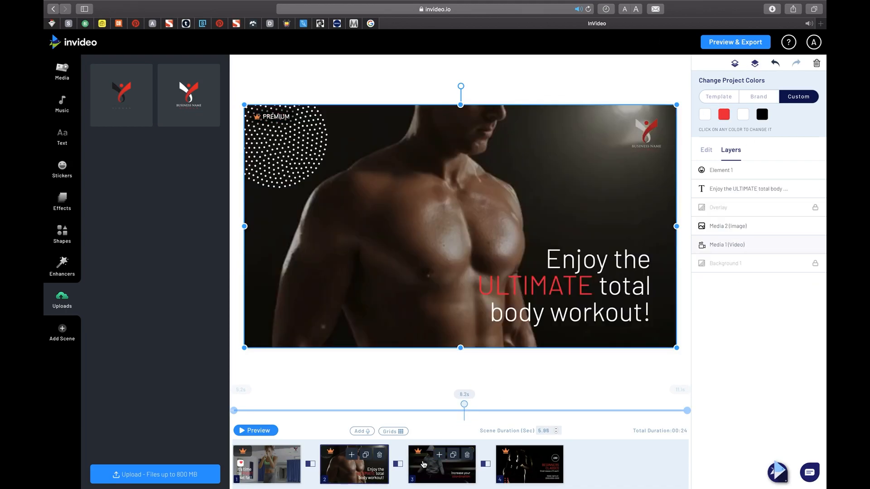
click(743, 115)
click(736, 254)
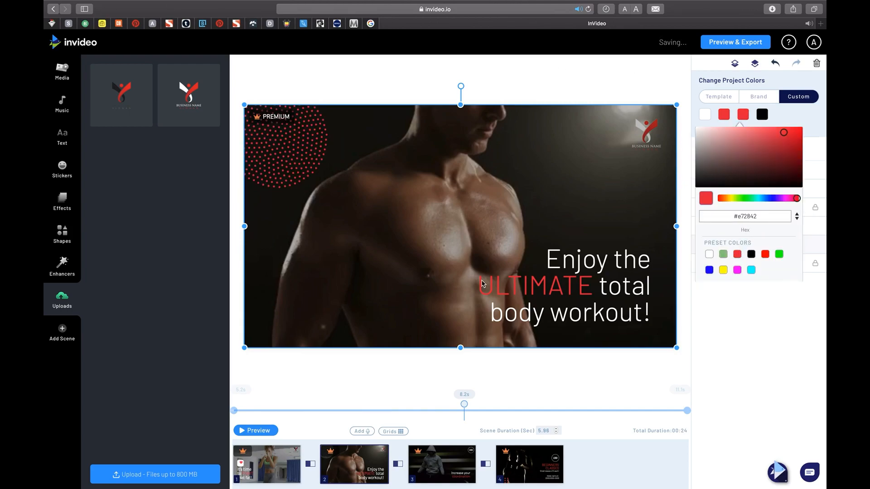
Add the uploaded white-lettered logo to scene 3, shrink it into the upper-right corner and delete the placeholder logo.
click(431, 472)
drag(189, 95, 501, 196)
click(528, 320)
drag(526, 291, 483, 250)
drag(439, 206, 647, 134)
click(718, 170)
key(Delete)
Place the uploaded white-lettered logo above the BEGINNERS CLASSES heading in scene 4 and delete the placeholder logo.
click(529, 467)
click(625, 186)
drag(188, 95, 480, 206)
click(528, 321)
drag(460, 226, 618, 181)
drag(683, 245, 628, 184)
click(730, 172)
click(816, 64)
Replace the digits of the contact phone number in the text below MORE INFO AT: in scene 4.
click(628, 290)
click(610, 317)
double_click(583, 316)
text(9)
double_click(615, 316)
text(98761)
Unlock the Lower Dots layer in scene 4 and move the dots to the scene's upper-left corner.
click(612, 300)
click(615, 252)
click(815, 244)
drag(294, 331, 269, 90)
Set the transition between scenes 2 and 3 to Film Roll In Up and export the video.
click(469, 382)
click(362, 432)
click(398, 465)
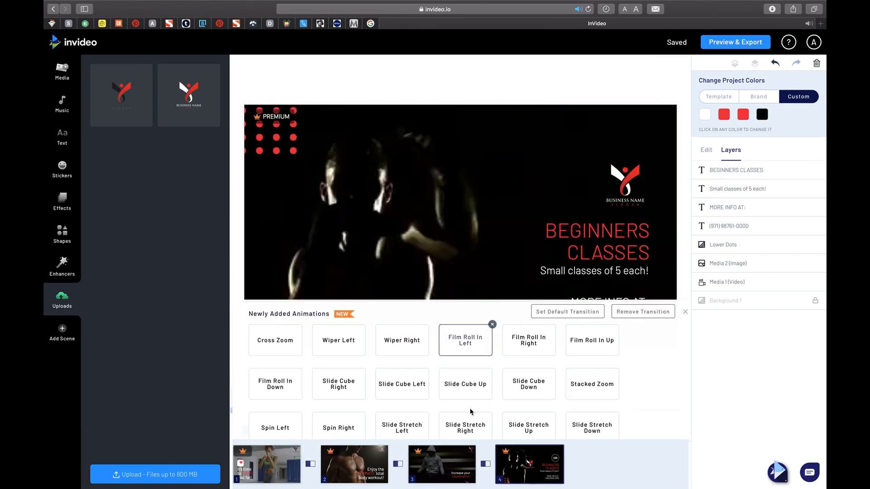
click(590, 344)
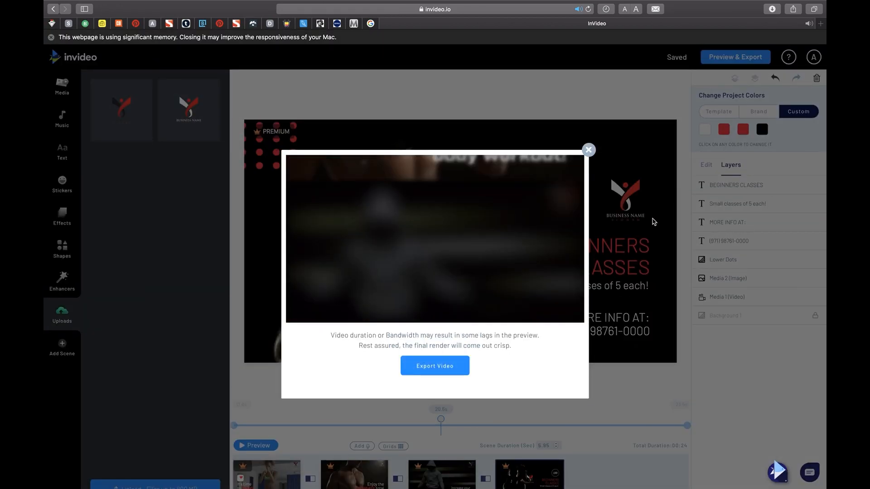
click(434, 360)
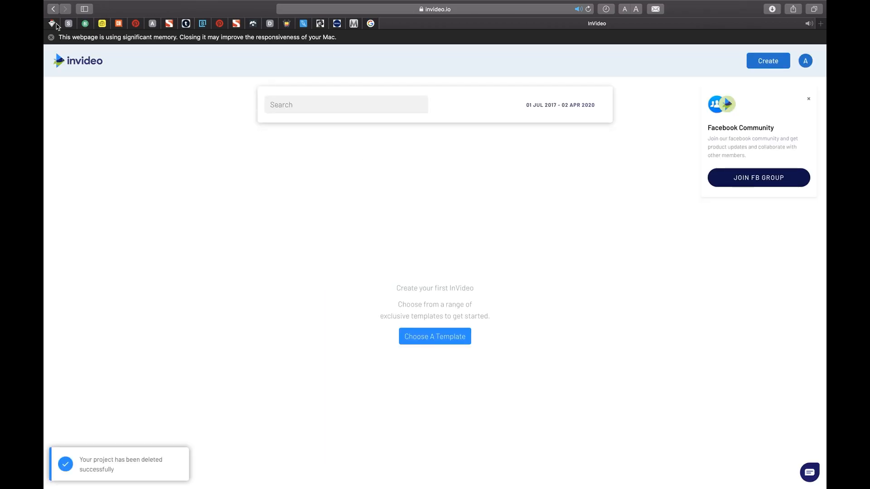
Start a new Article-to-Video project with the Vibrant template in Wide (16:9) format.
click(53, 9)
click(439, 99)
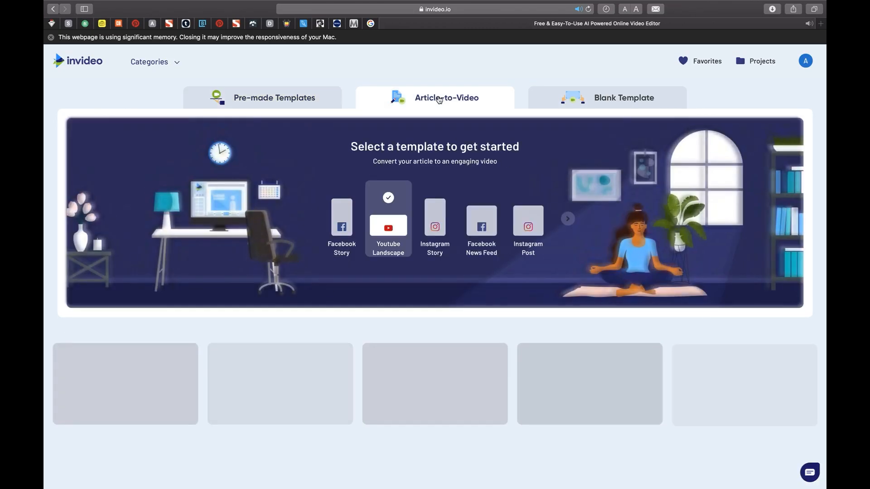
scroll(501, 375, down, 6)
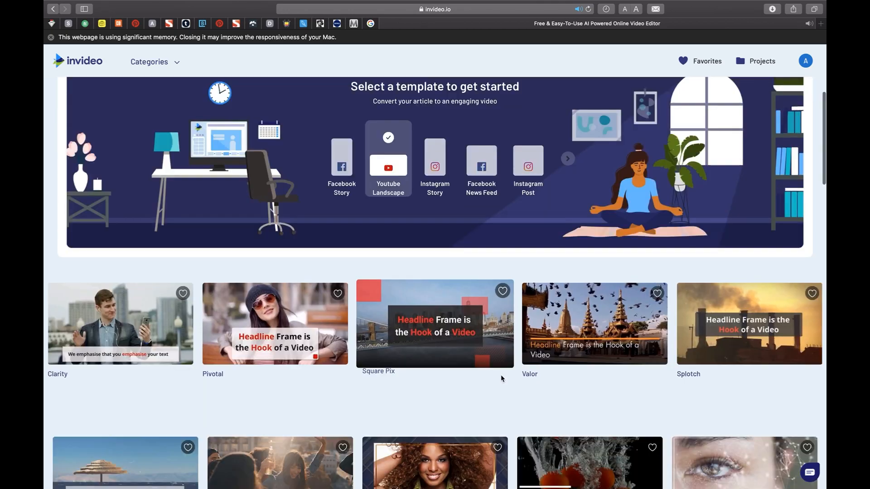
scroll(501, 379, down, 5)
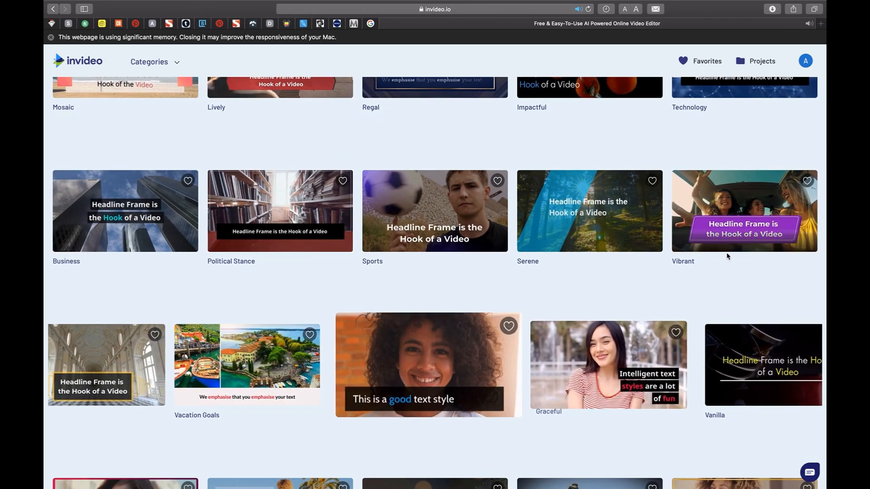
click(739, 213)
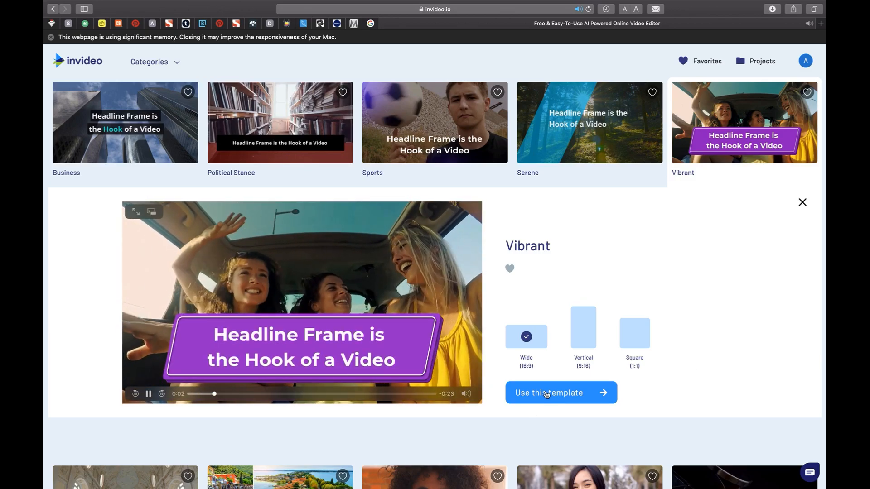
click(546, 394)
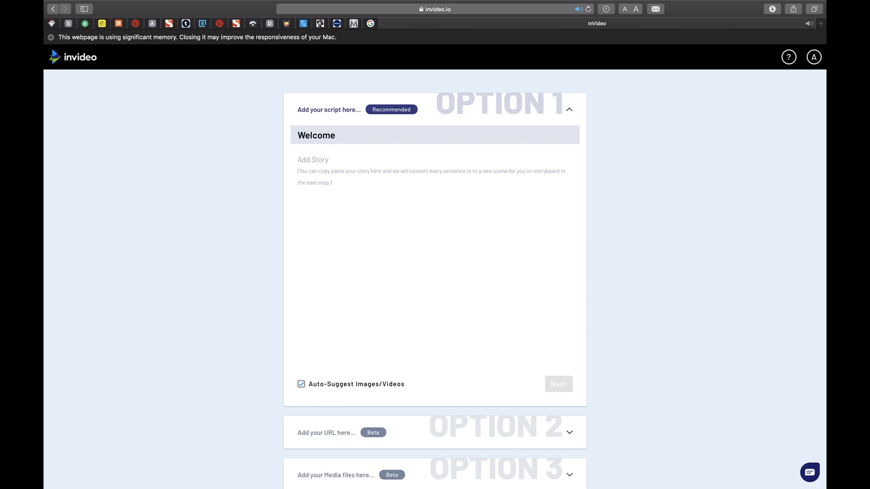
Title the script "Welcome Everyone" and begin the story with "Do you want have some fun with your friends?", "Its your lucky day" and "Join us now".
text(eryone)
click(359, 184)
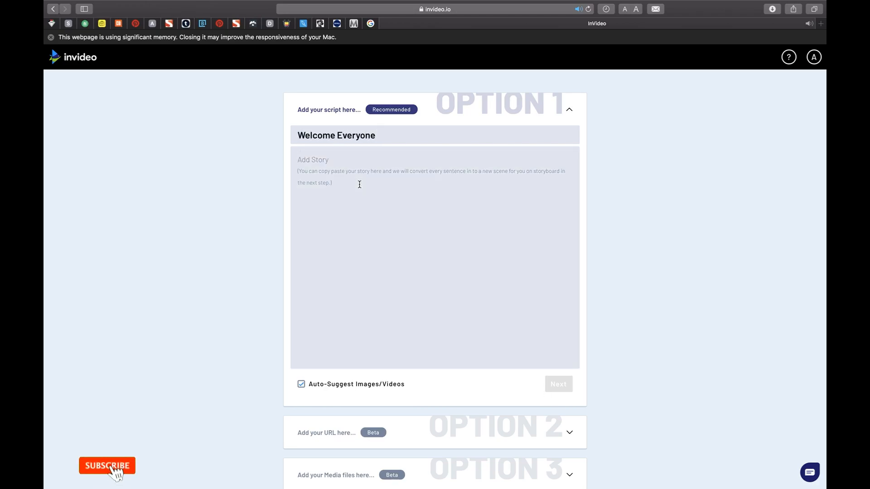
text(you wqn)
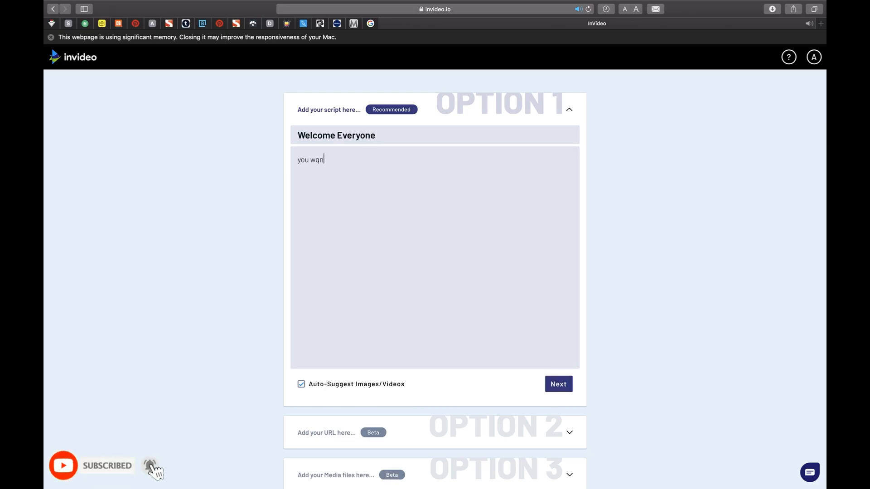
key(BackSpace)
key(BackSpace)
key(BackSpace)
key(BackSpace)
key(BackSpace)
key(BackSpace)
key(BackSpace)
key(BackSpace)
key(BackSpace)
key(BackSpace)
key(BackSpace)
text(do you)
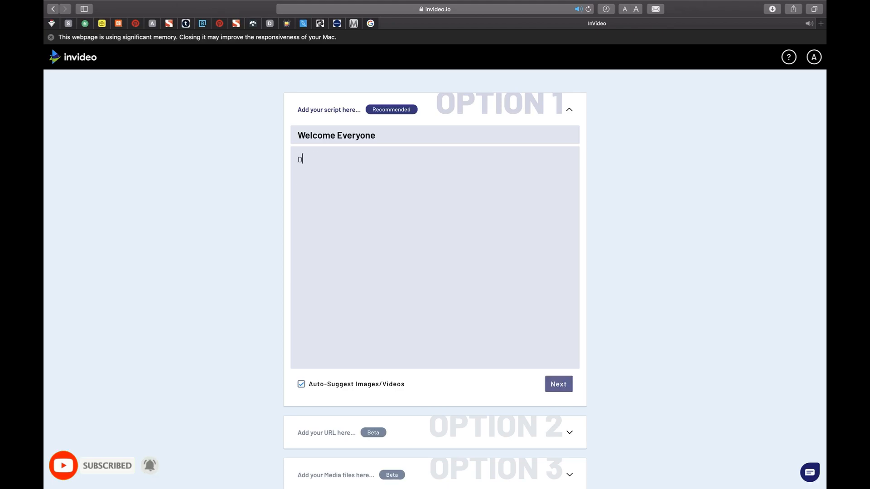
text( want have some fun with your friends)
click(418, 173)
text(?)
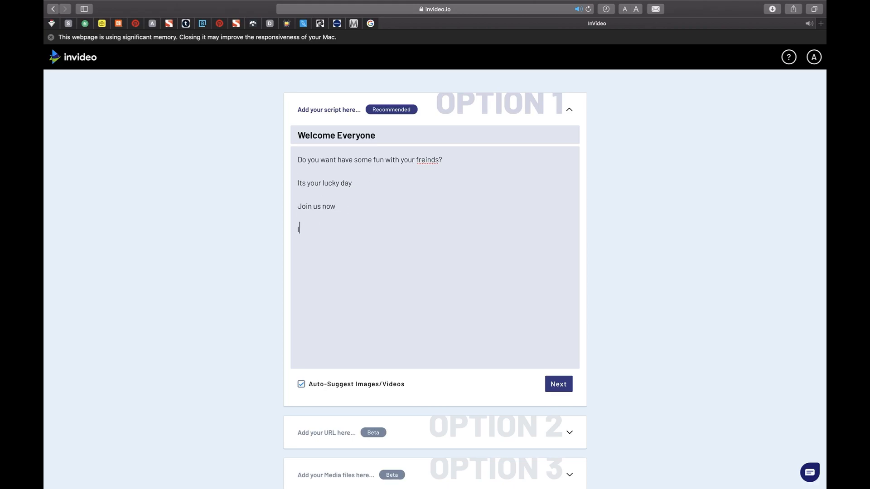
Add the story lines "Invite your friends" and "Visit our website", correcting the misspelled words "friends" and "Visit".
text(nds)
right_click(427, 159)
click(437, 164)
key(BackSpace)
key(BackSpace)
text(at)
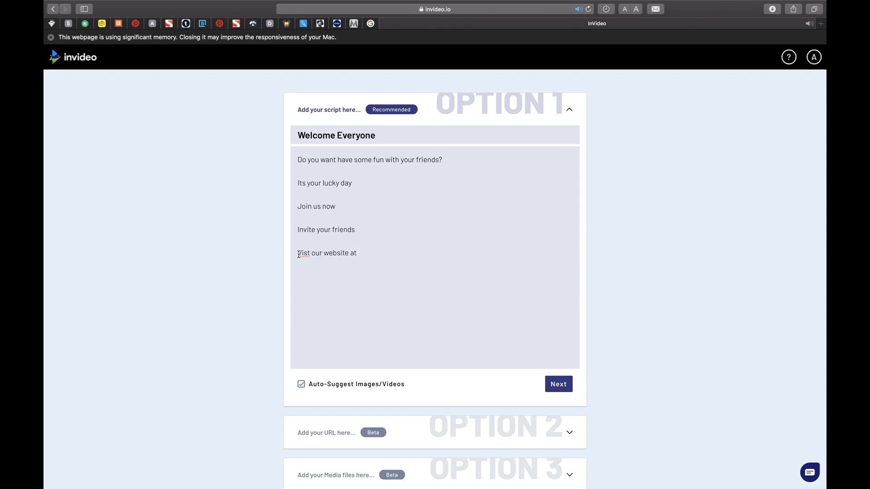
right_click(298, 254)
click(331, 214)
Try an example web address as the article source, and generate the storyboard from the written script.
click(569, 428)
text(www.exampl)
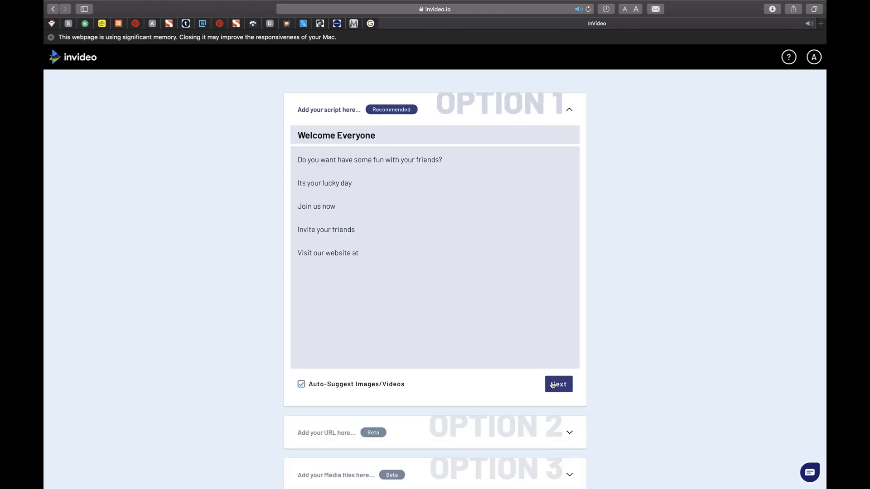
click(559, 383)
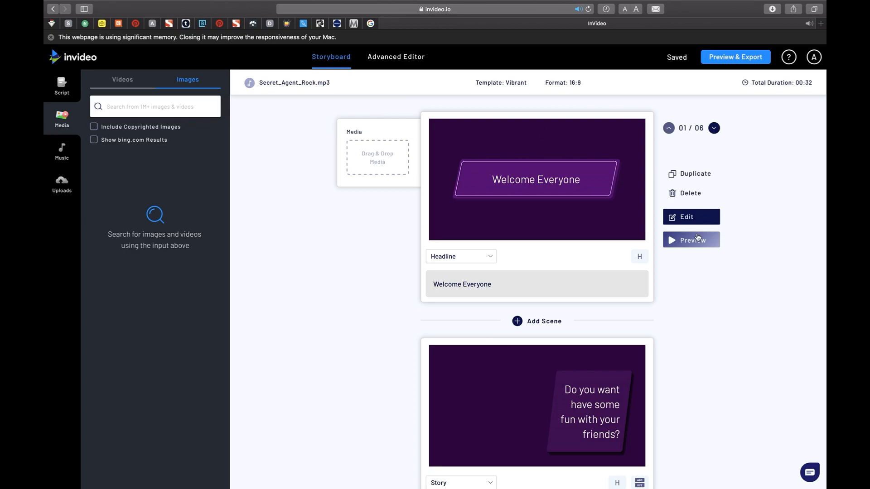
Search the stock videos for "hanging out" and add the full clip of four friends among autumn leaves to scene 1.
click(690, 241)
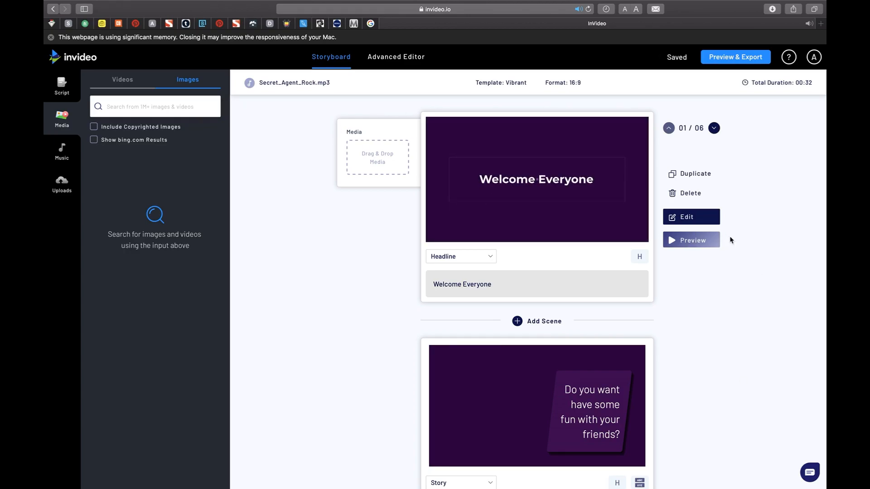
click(155, 105)
text(hangin)
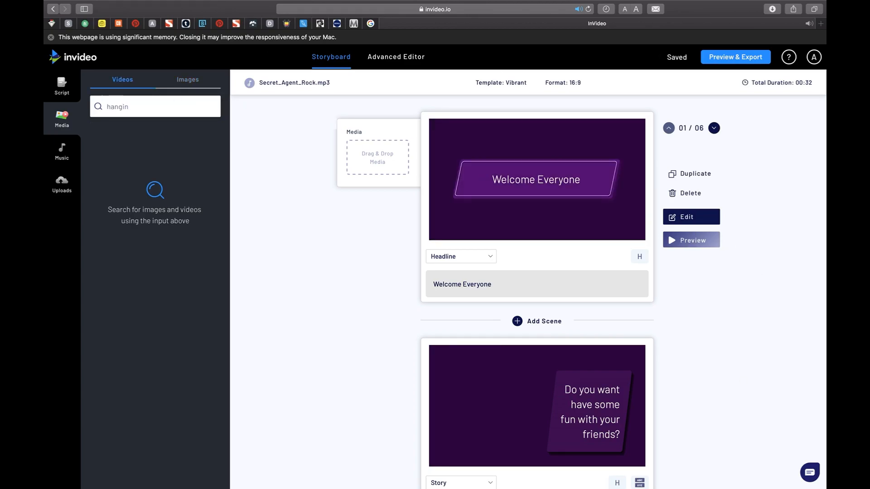
key(Return)
drag(131, 181, 357, 172)
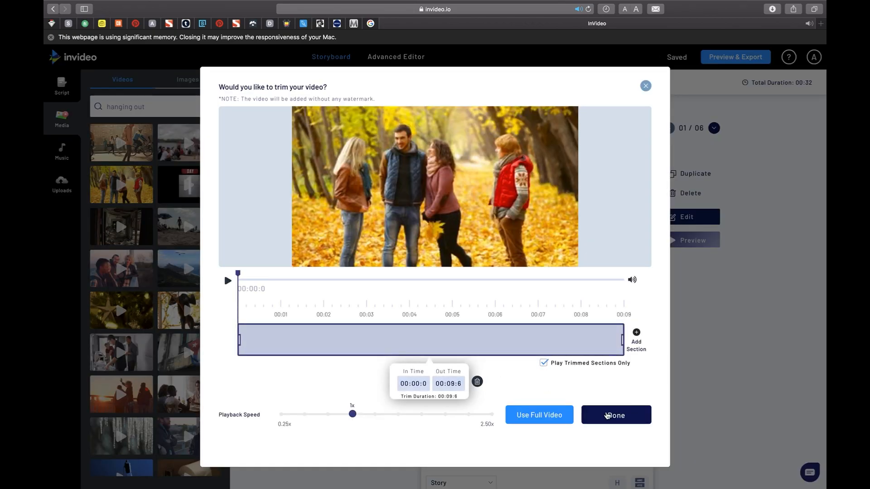
click(607, 416)
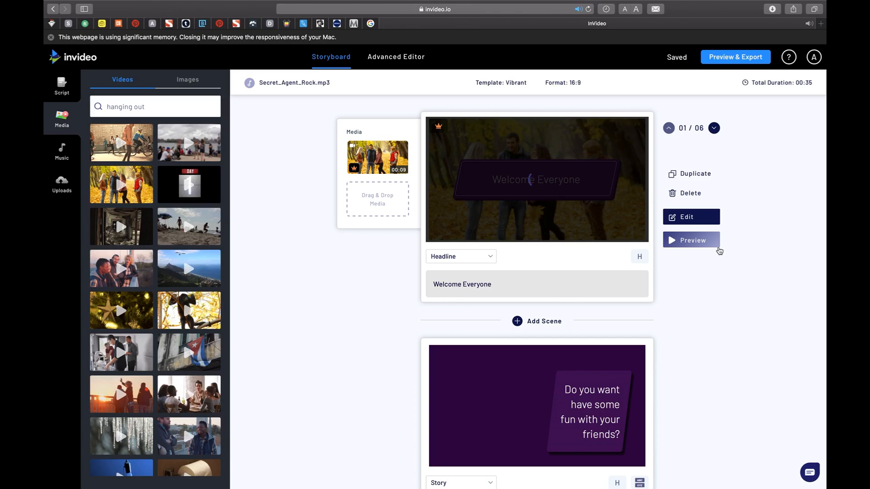
Change the type of scene 2, "Do you want have some fun with your friends?", to Question.
scroll(720, 251, down, 1)
scroll(720, 251, down, 5)
click(458, 361)
click(442, 423)
click(497, 297)
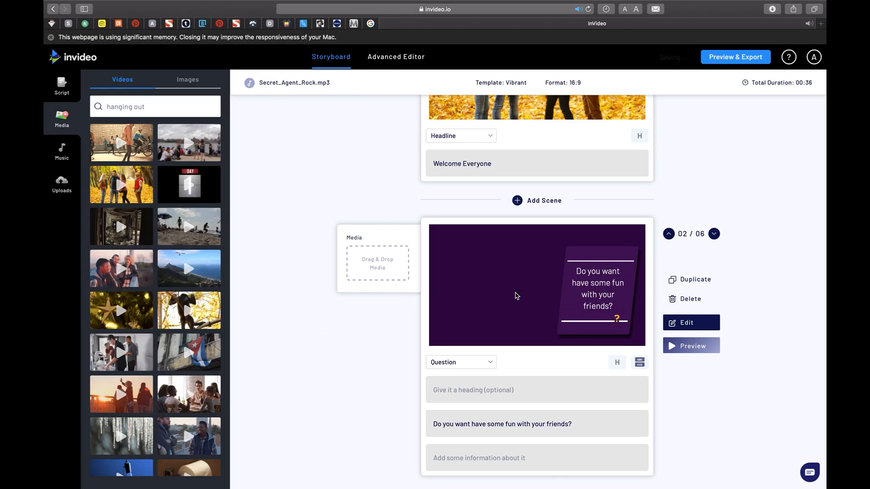
Add the clip of four friends leaning on a railing to scene 2, trimmed to its first 7 seconds, and preview the scene.
click(136, 279)
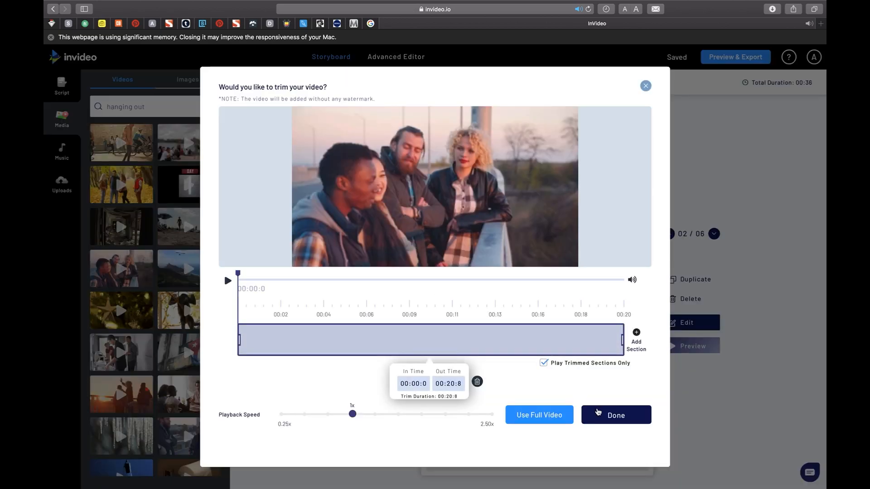
drag(622, 339, 373, 340)
click(602, 415)
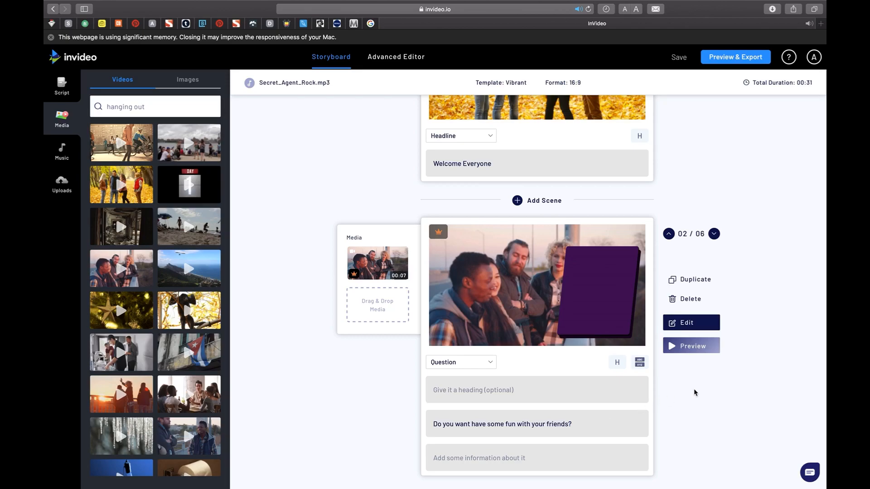
scroll(739, 300, down, 2)
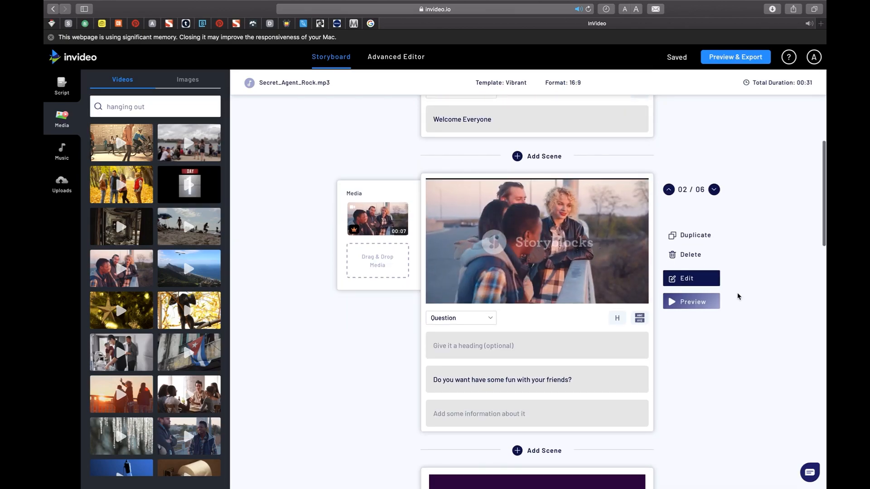
click(713, 303)
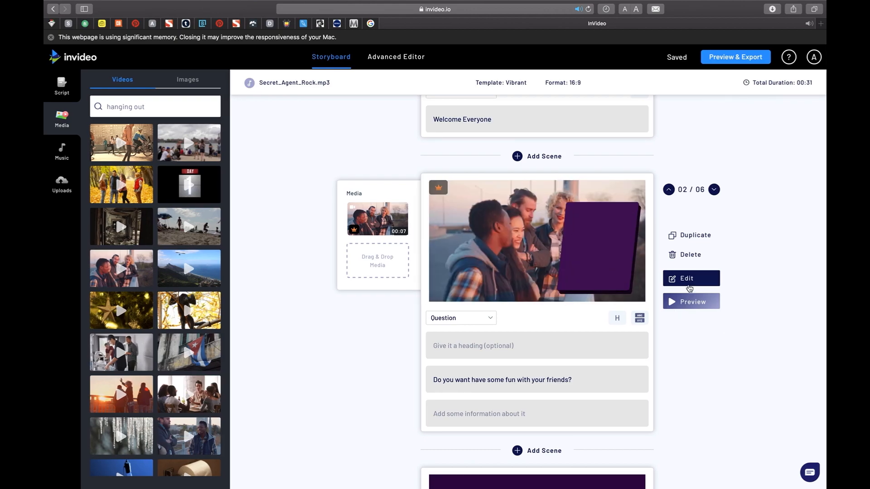
Extend the trim of scene 2's clip to its full 20 seconds in the scene editor and save the scene.
click(688, 284)
click(726, 220)
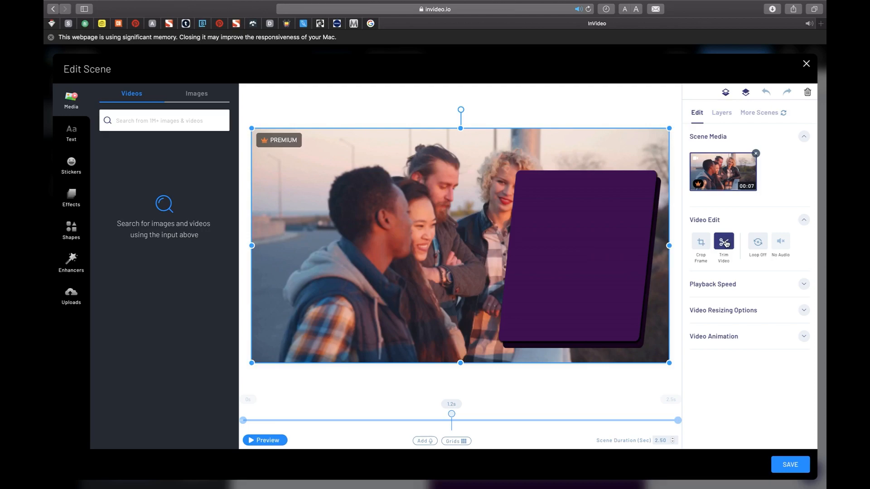
click(724, 243)
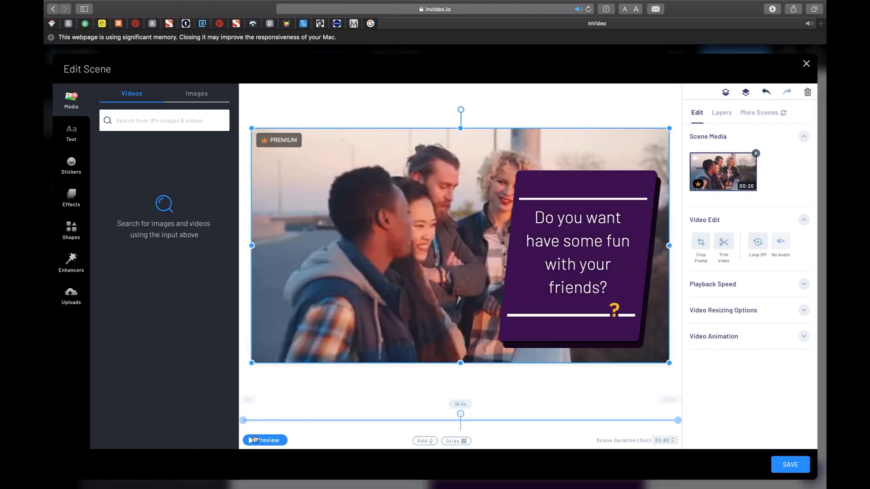
click(254, 439)
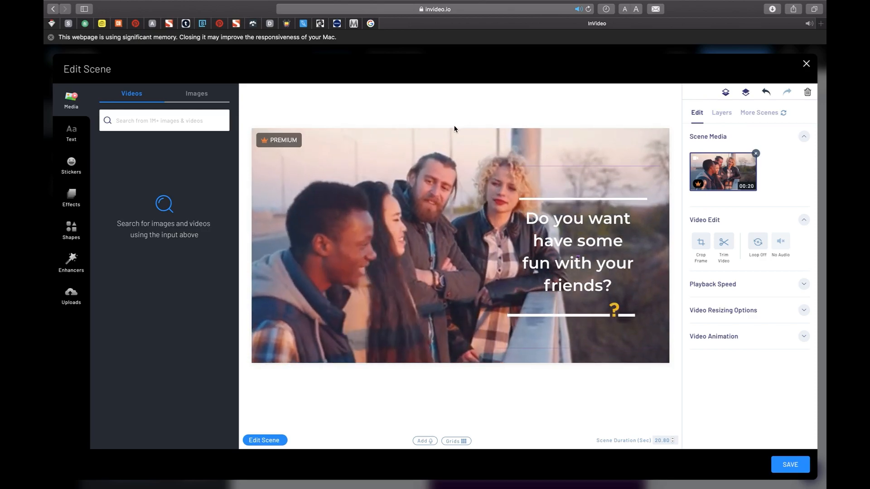
click(780, 469)
Change the type of the last scene to Social and browse further "hanging out" stock videos.
scroll(725, 217, down, 10)
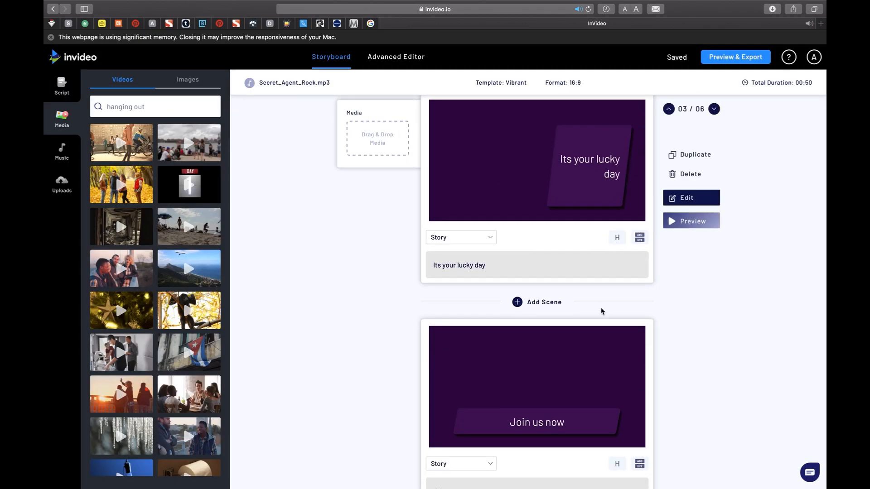
scroll(598, 305, down, 4)
scroll(498, 399, down, 7)
click(485, 392)
click(446, 460)
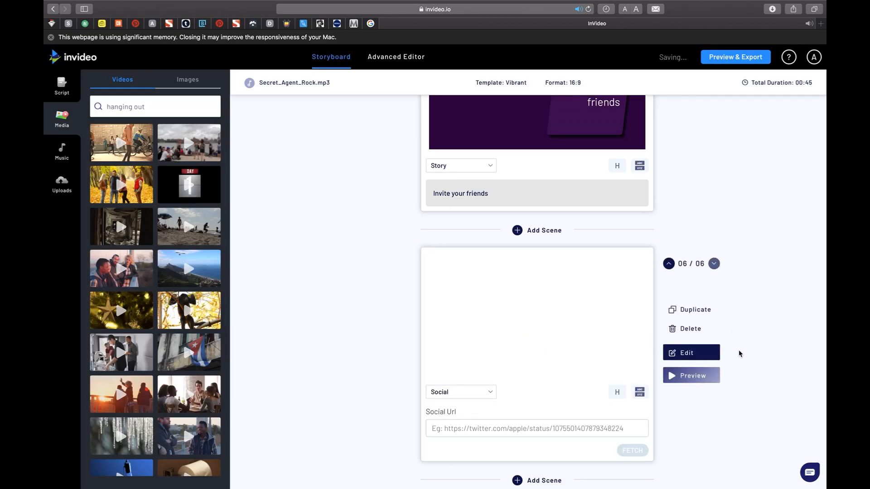
scroll(530, 402, down, 1)
click(529, 402)
scroll(136, 382, down, 6)
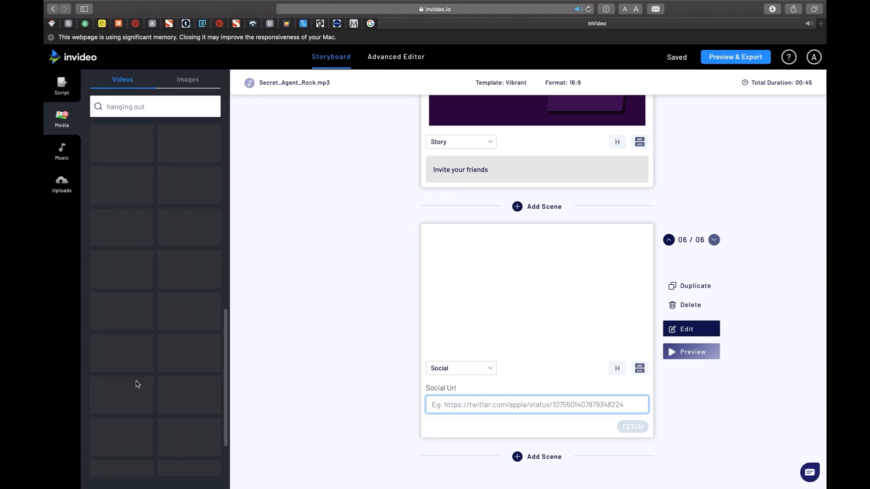
scroll(138, 385, down, 5)
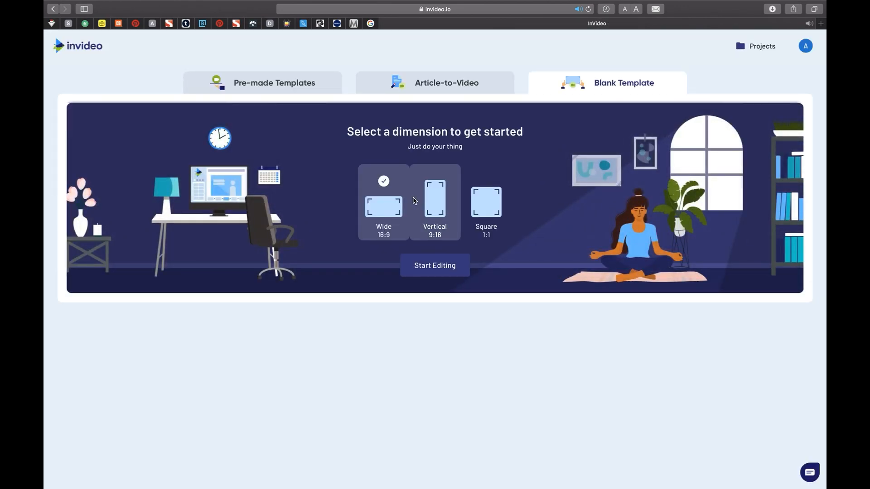
Start a new blank-template project and choose IMG_6485.mp4 from the Downloads folder for upload.
click(449, 271)
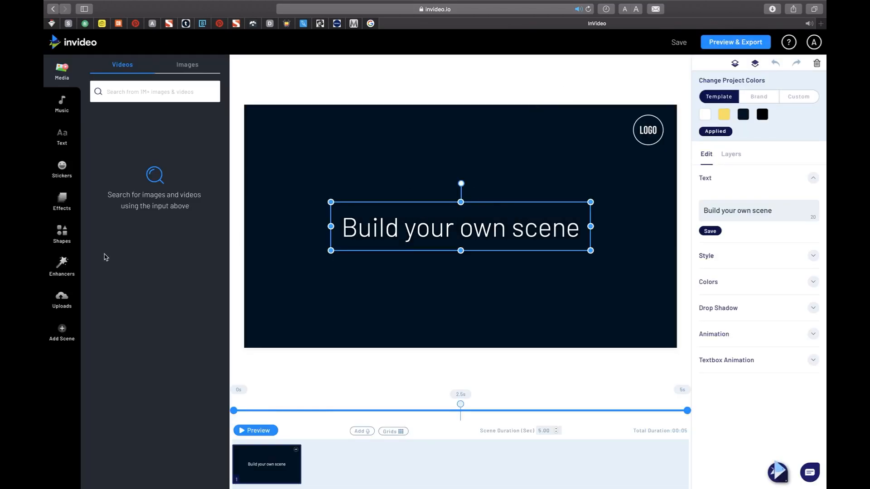
click(62, 299)
click(127, 474)
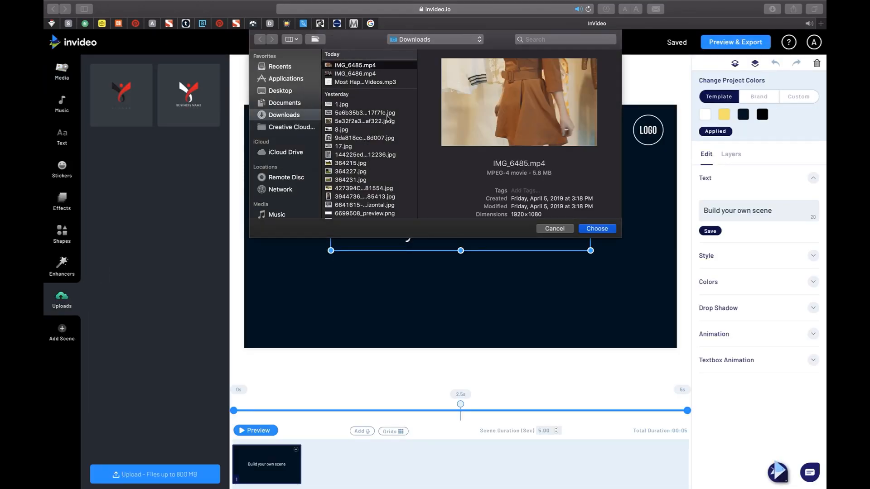
right_click(369, 72)
click(368, 72)
right_click(369, 72)
click(378, 72)
click(588, 228)
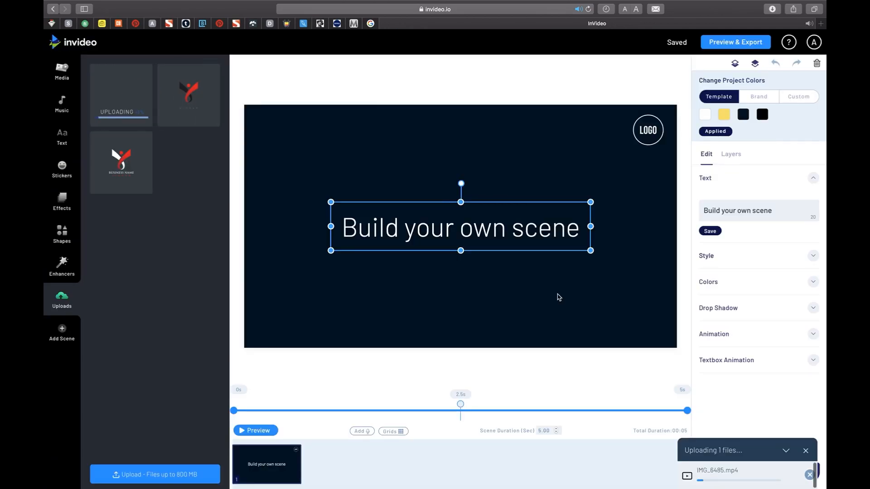
Add IMG_6486.mp4 to the upload files and upload the full video.
click(127, 474)
click(369, 67)
click(588, 228)
click(582, 318)
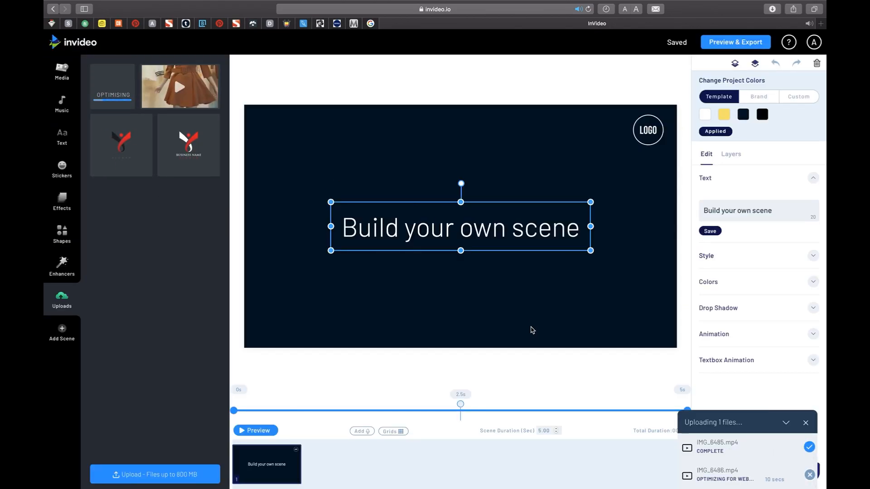
Fill scene 1 with the uploaded clothes-rack video and delete the scene's placeholder text and logo.
drag(126, 123, 471, 227)
click(258, 430)
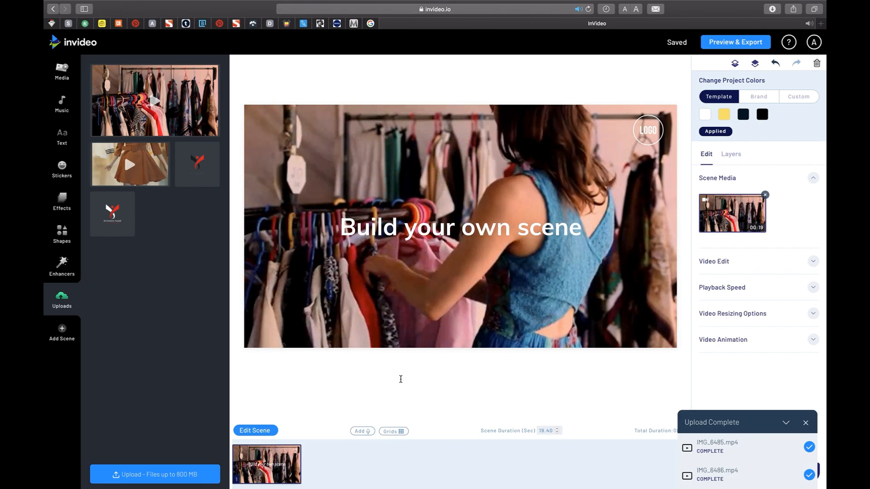
click(730, 154)
click(718, 174)
click(816, 63)
Upload the image file IMG_6484.PNG to the project's media.
click(125, 474)
scroll(369, 136, down, 5)
click(355, 150)
click(597, 229)
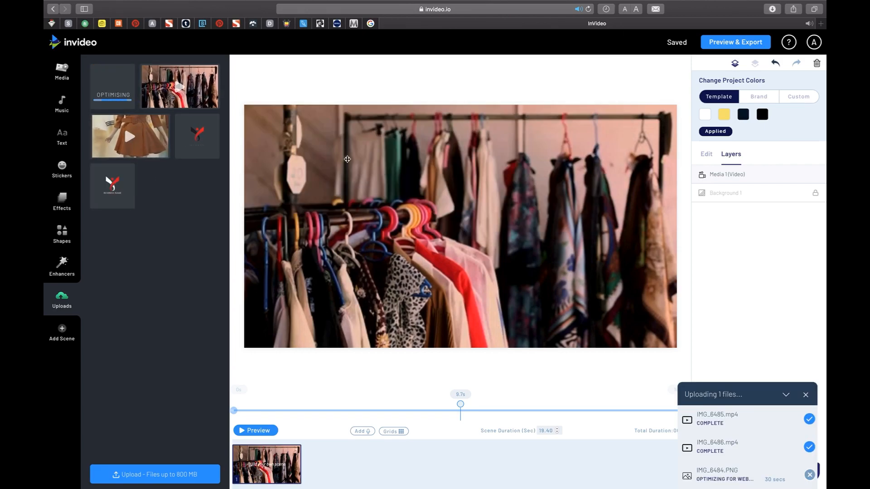
Add a second scene using the blank "Build your own scene" layout without the logo.
click(52, 344)
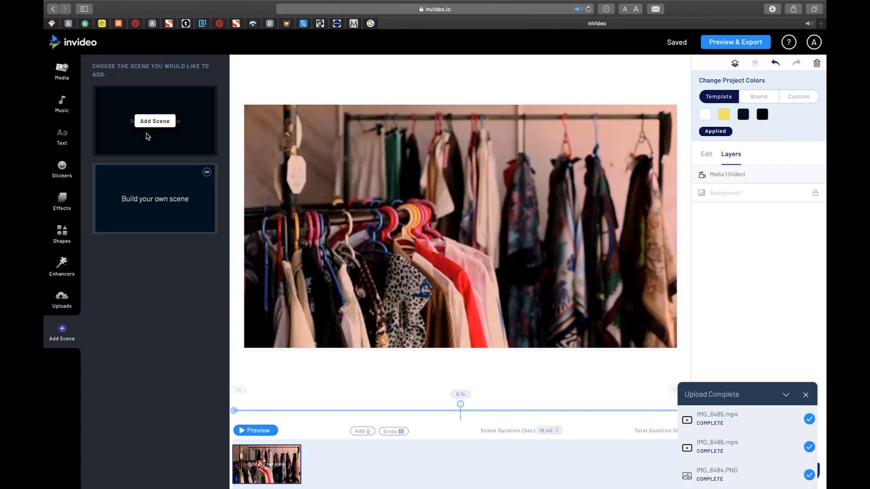
click(157, 121)
click(501, 303)
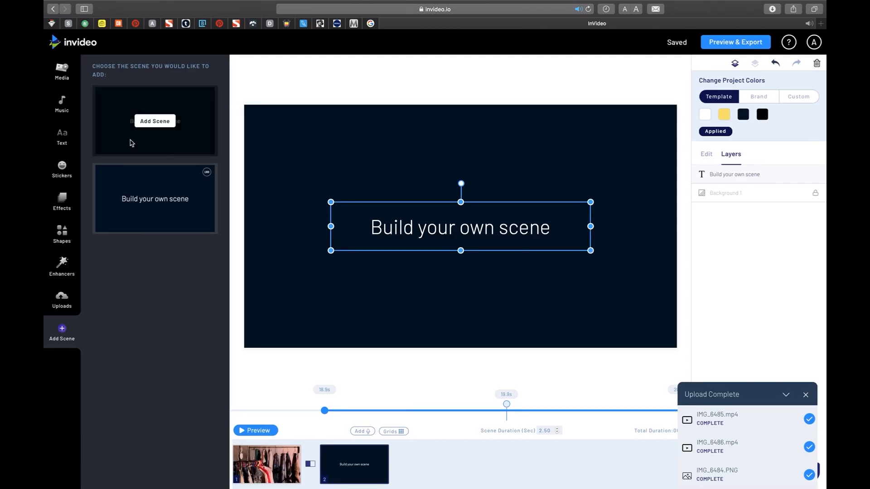
Fill scene 2 with the uploaded brown dress video and delete its placeholder text.
click(61, 299)
click(130, 136)
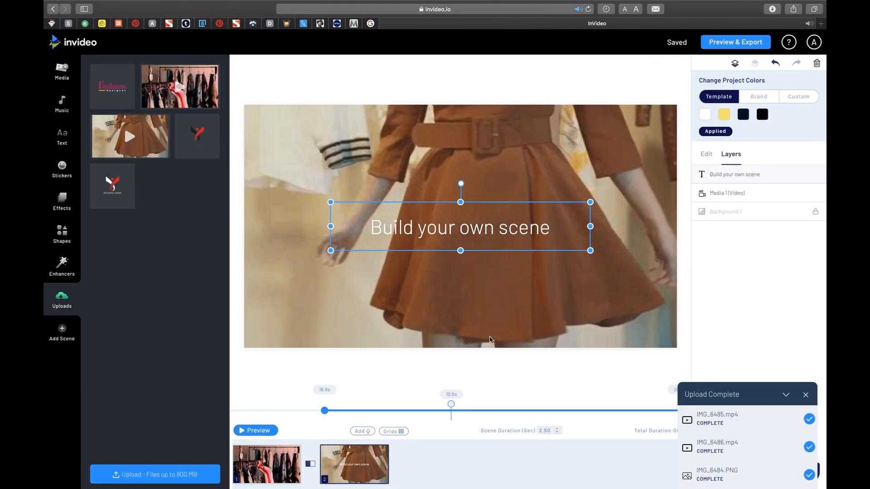
key(Delete)
Add the ready-made Classic text box "YOU CAN DO THIS" to scene 1.
click(234, 455)
click(62, 136)
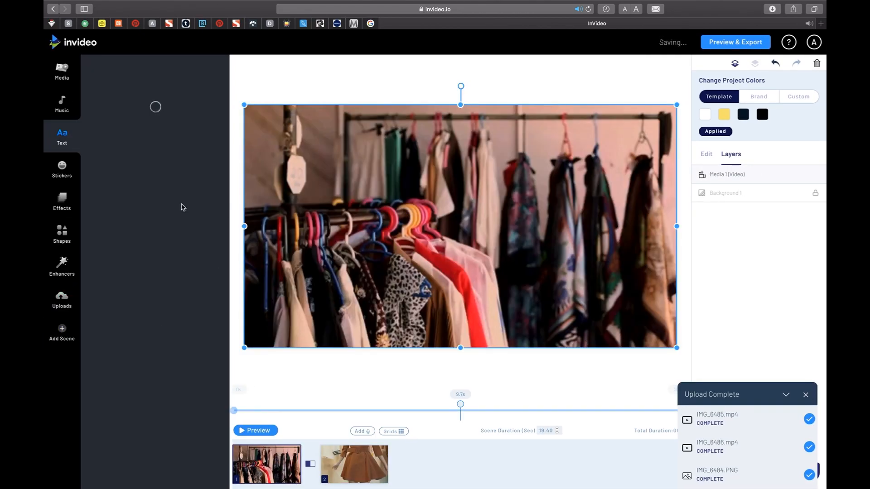
click(120, 183)
click(120, 189)
click(127, 206)
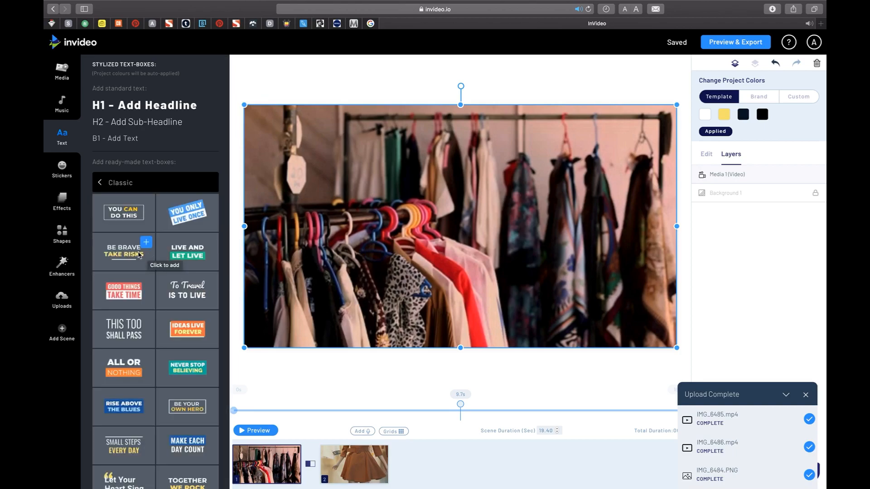
click(124, 217)
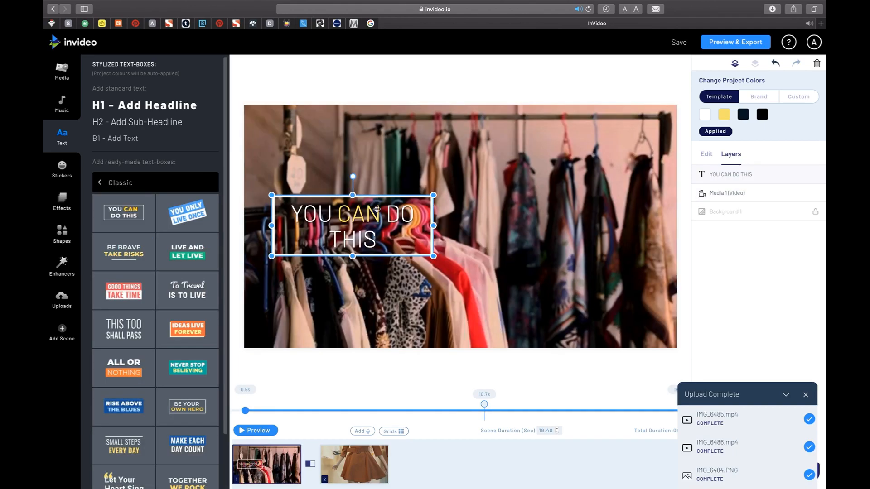
Centre the text box in scene 1, replace its text with "Missing Shopping?" and preview the scene.
drag(375, 231, 486, 236)
double_click(485, 237)
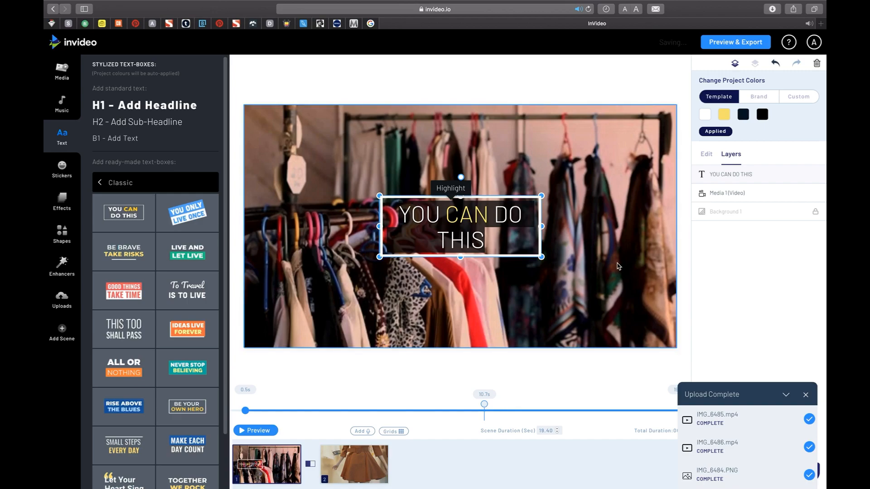
text(missingShopping)
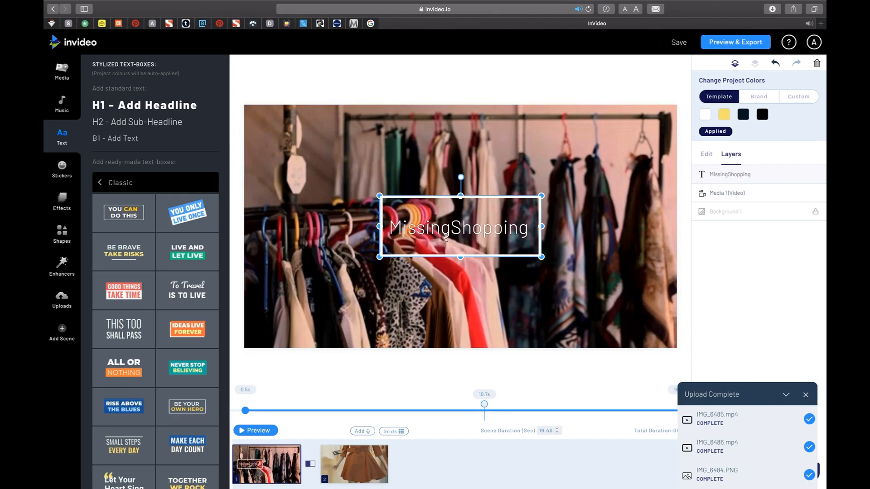
click(537, 238)
text(?)
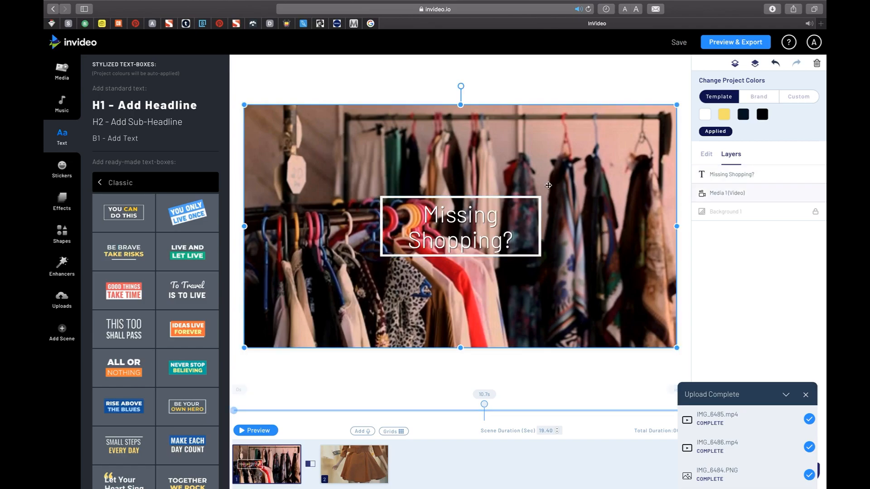
click(252, 432)
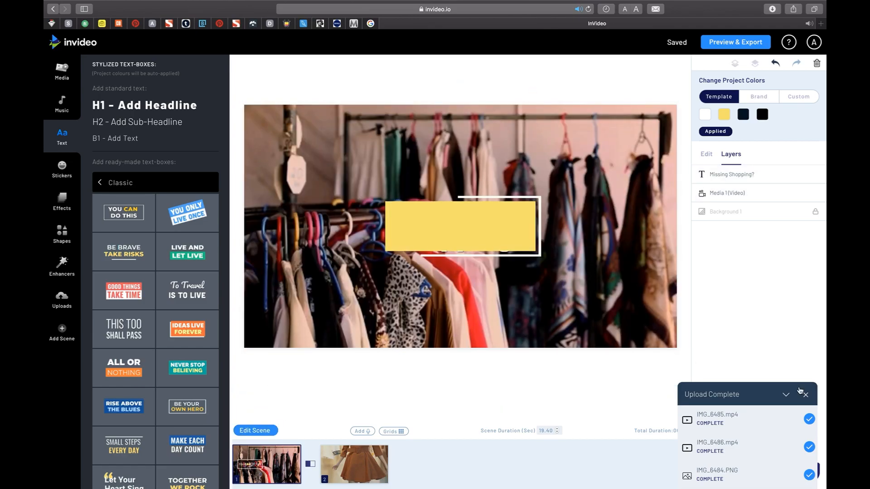
click(806, 396)
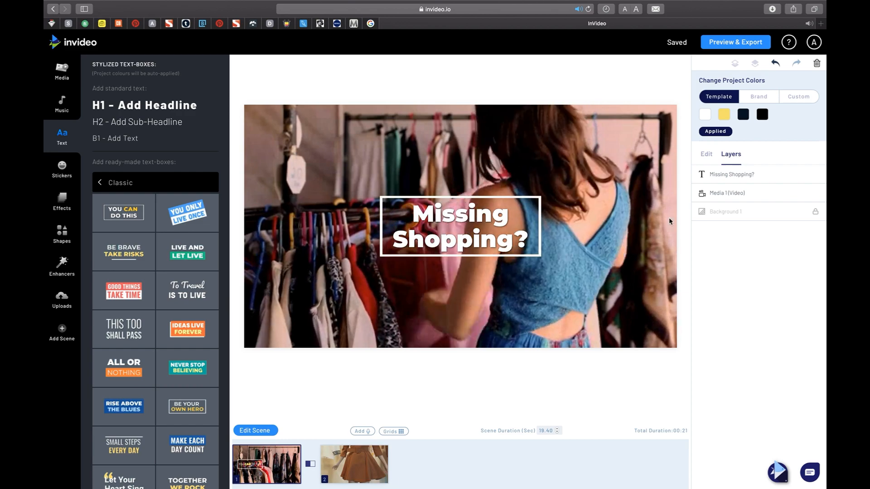
Examine the entrance animation and textbox animation options for the "Missing Shopping?" text.
click(742, 174)
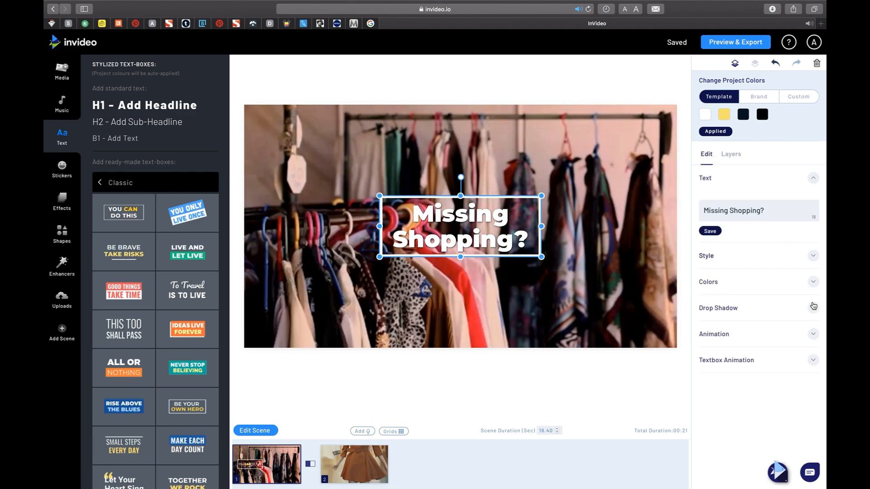
click(814, 361)
click(816, 246)
click(810, 225)
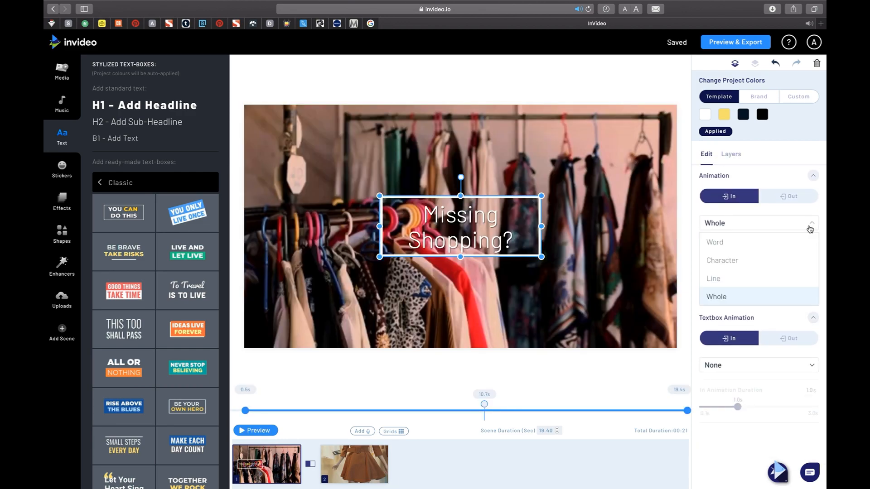
click(810, 226)
click(784, 261)
scroll(801, 293, down, 1)
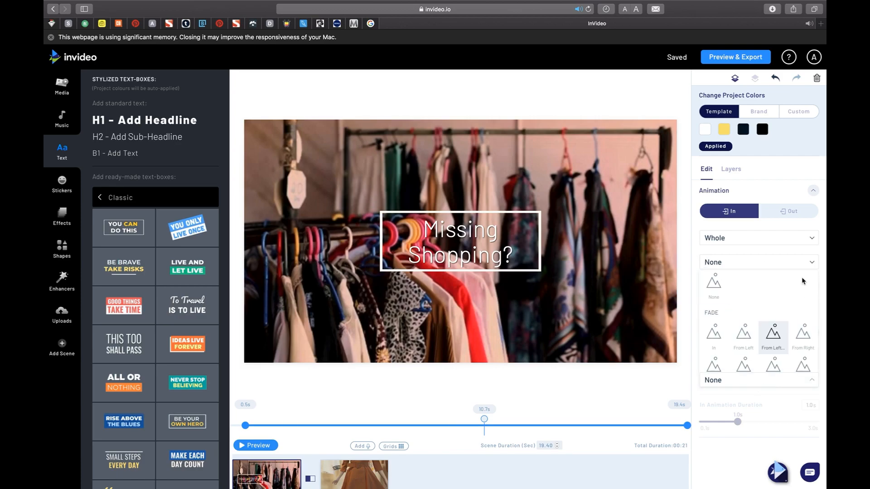
Switch to custom project colors, change the yellow swatch to bright magenta, and preview scene 1.
click(732, 170)
click(798, 111)
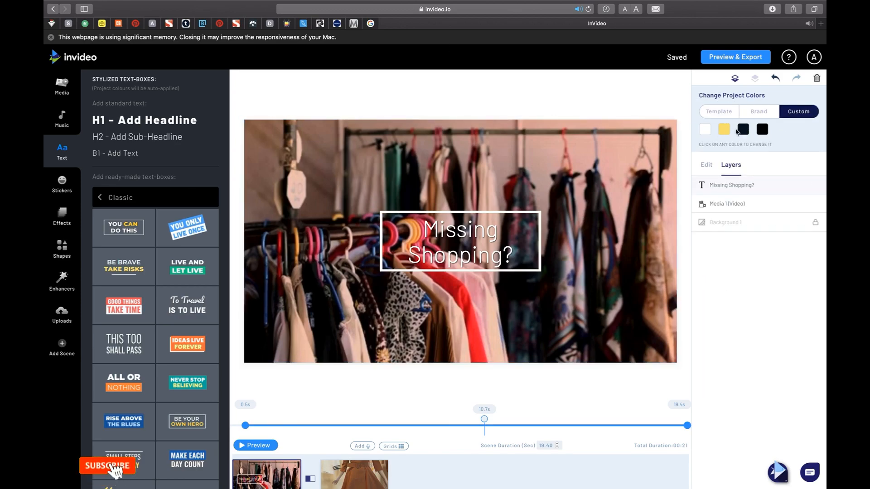
click(724, 129)
click(737, 286)
click(779, 313)
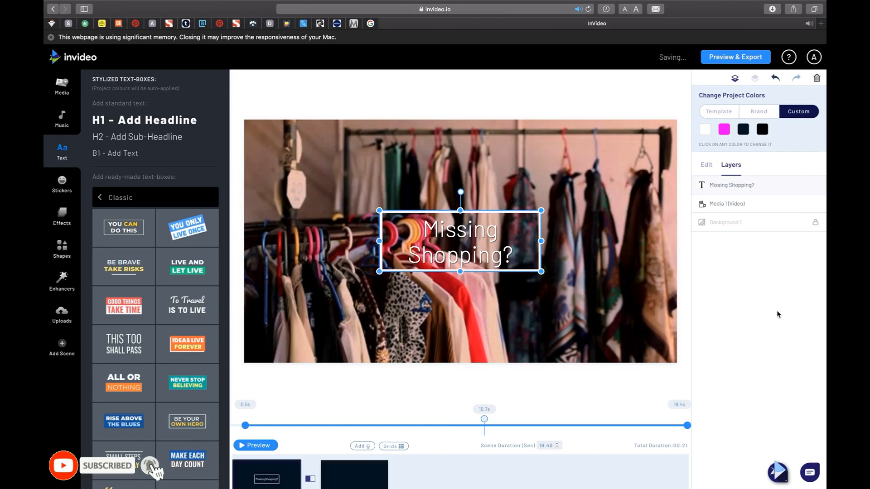
click(263, 444)
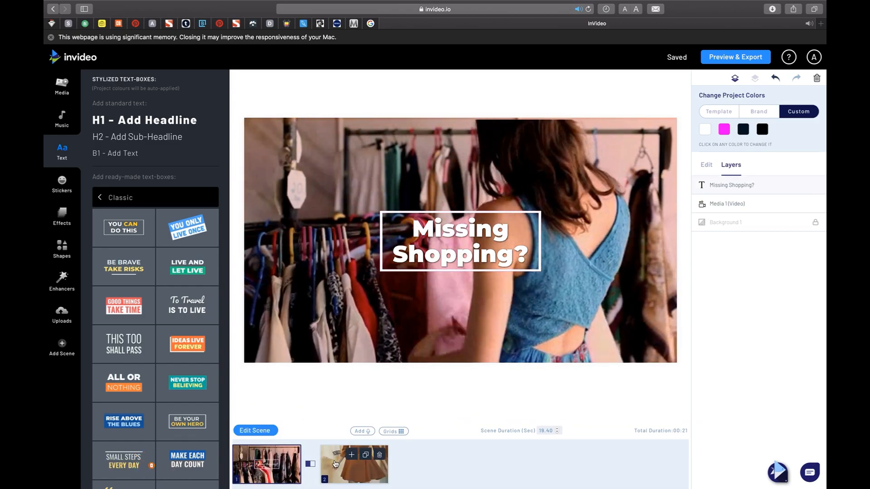
Place the uploaded Fashion Designer logo at the centre of scene 2 and give it the Fade From Up Big entrance animation.
click(354, 464)
click(61, 314)
click(112, 101)
click(529, 328)
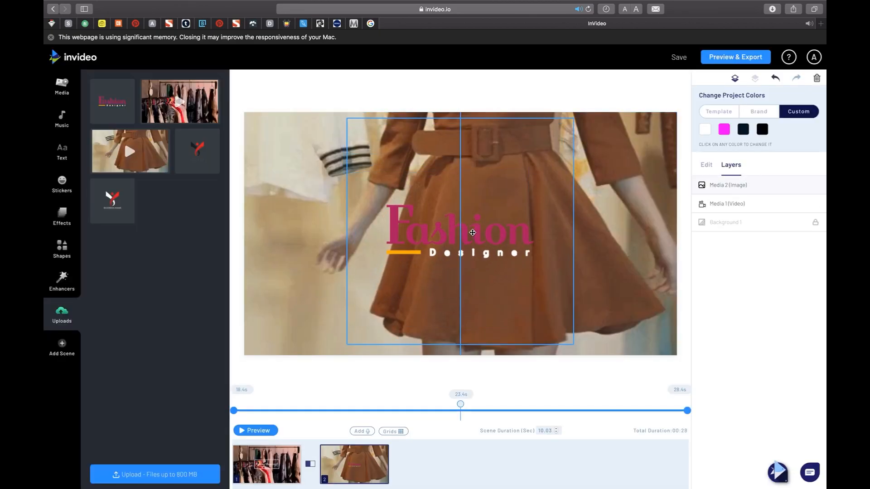
click(708, 167)
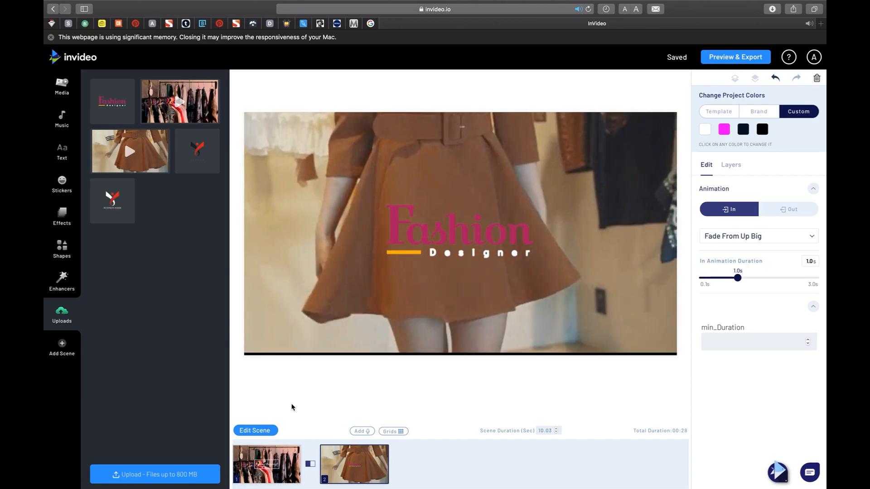
Apply the Slide Cube Left transition between scenes 1 and 2.
click(310, 464)
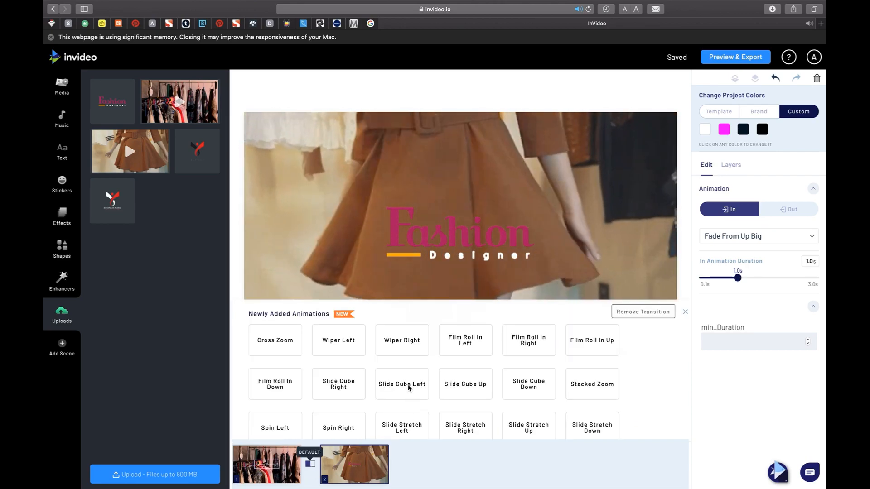
click(409, 388)
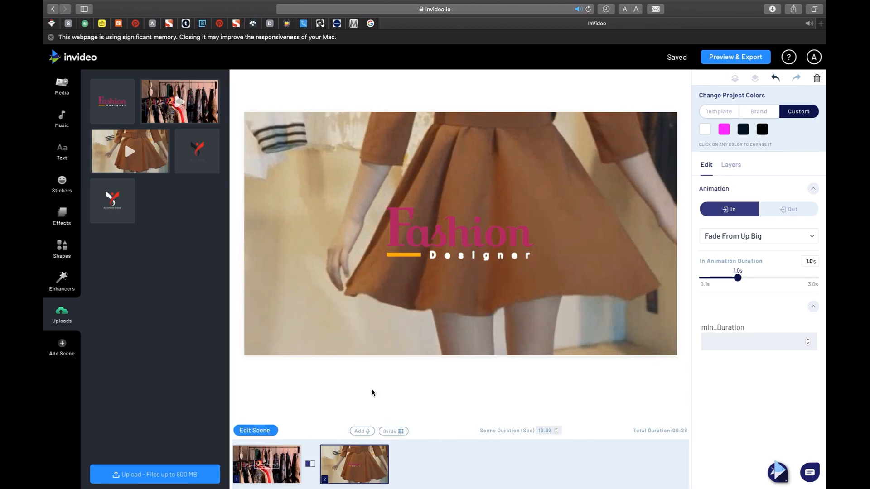
Set the "Most Happy Background Music" track from My Collection as the video's music and preview the full video.
click(62, 120)
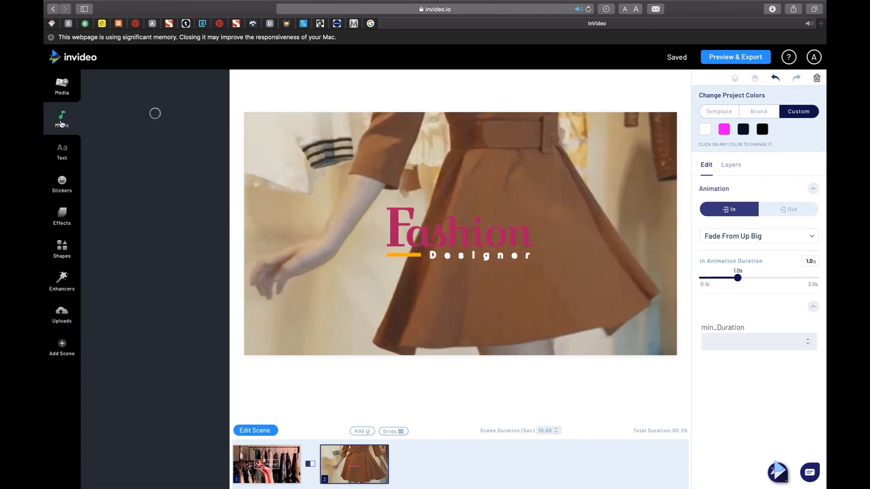
click(183, 82)
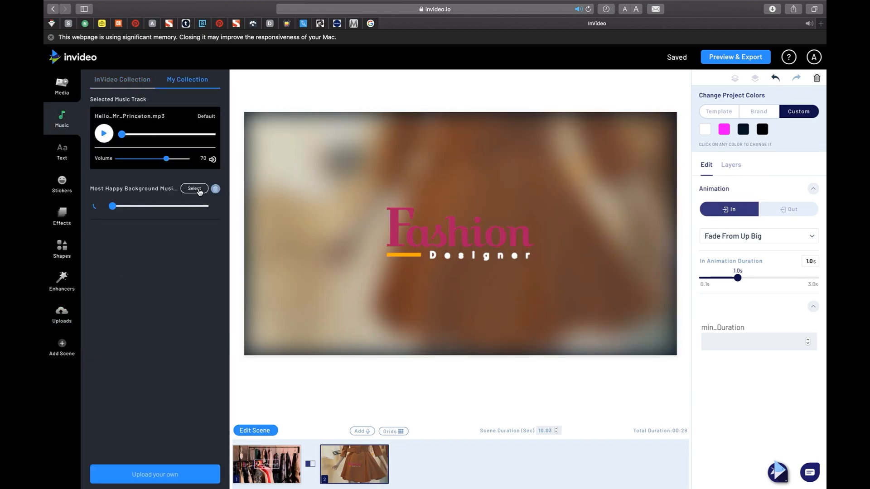
click(195, 189)
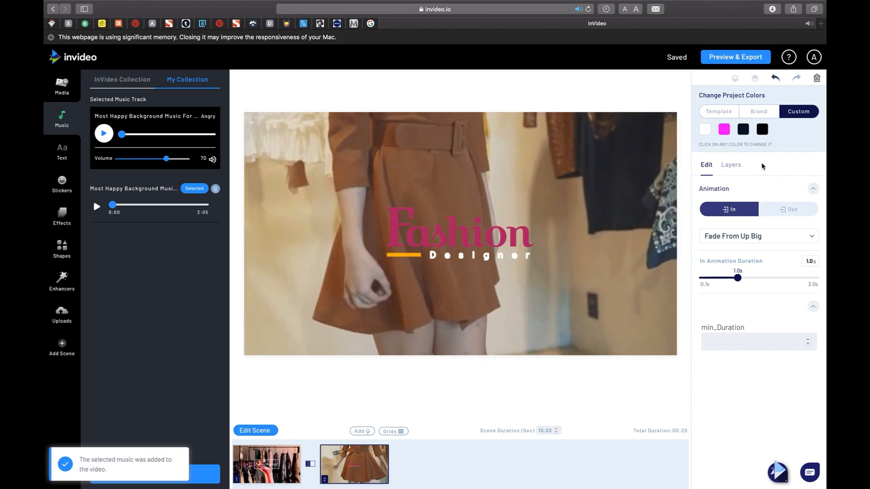
click(736, 56)
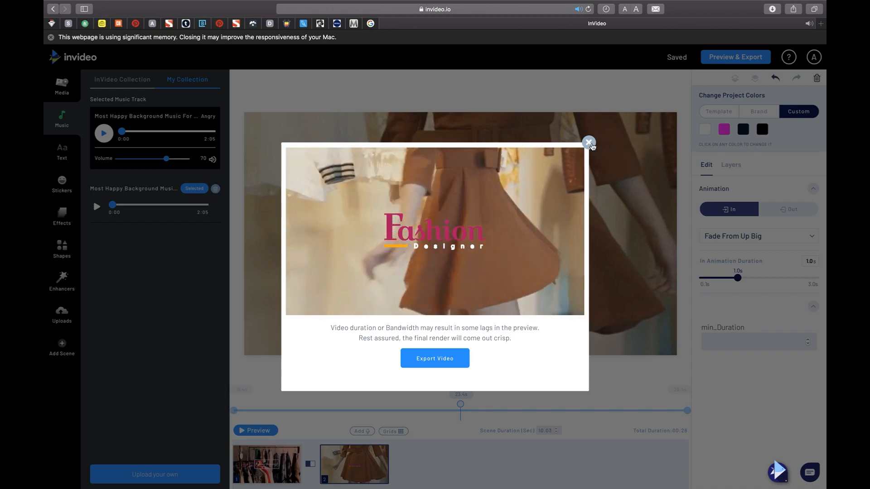
click(589, 143)
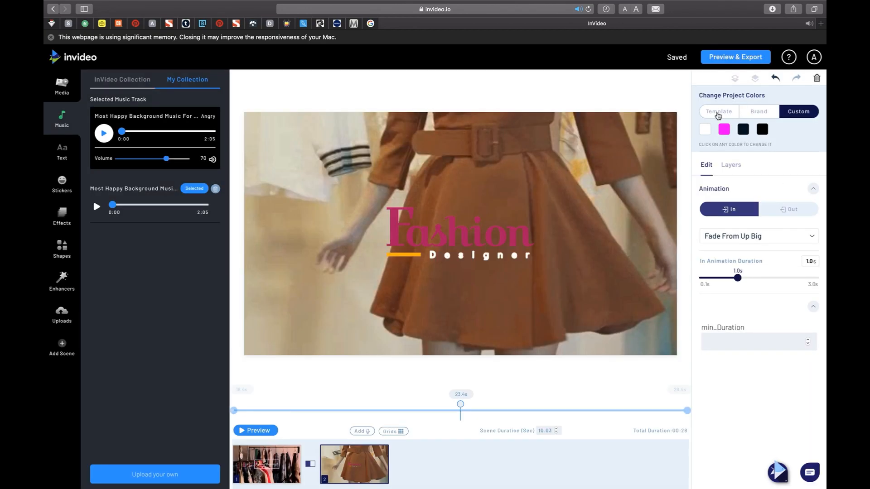
Shorten the duration of scene 1 with the clothes-rack video.
click(717, 114)
click(262, 453)
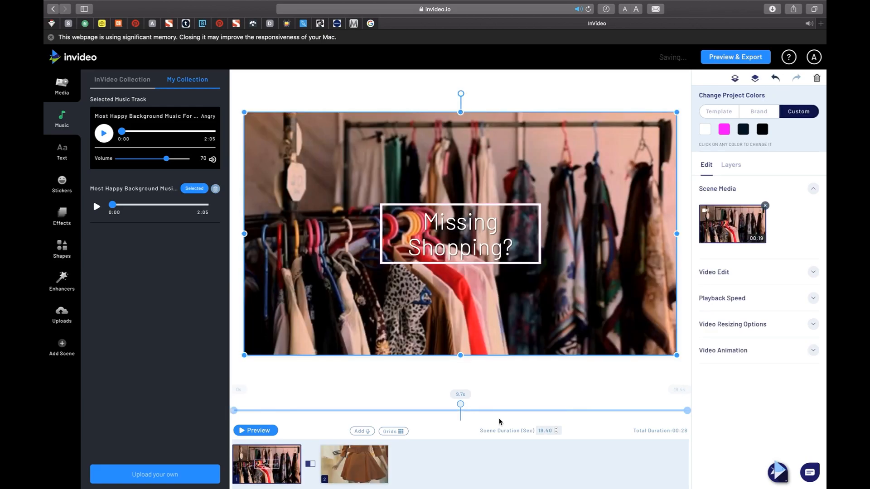
key(Return)
click(498, 306)
Set the duration of scene 2 to 5 seconds and open the full video preview for export.
click(375, 474)
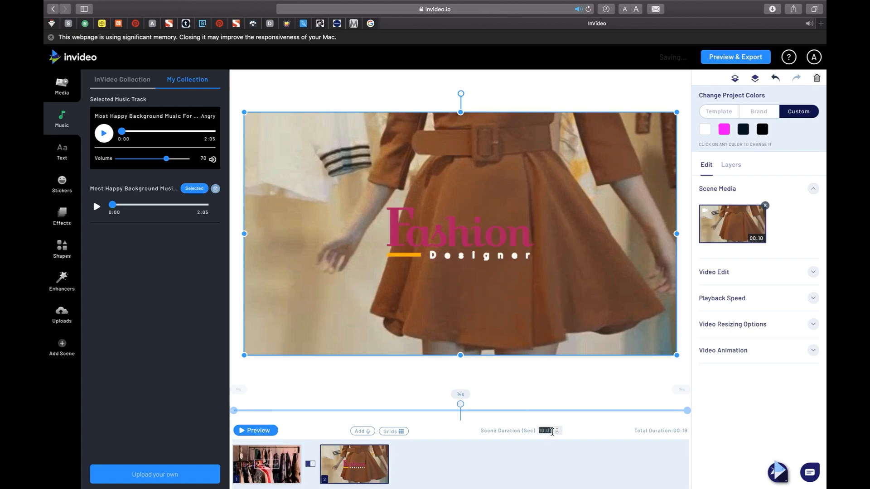
click(556, 403)
click(501, 307)
click(271, 431)
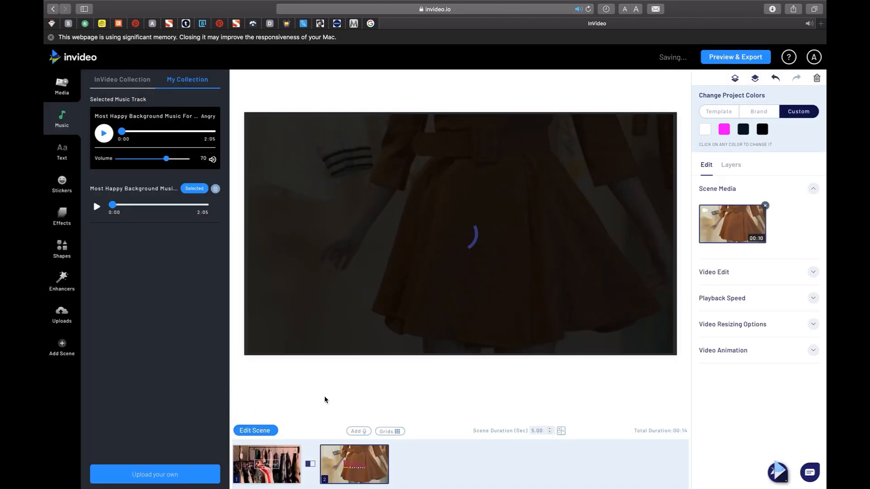
click(259, 430)
click(729, 58)
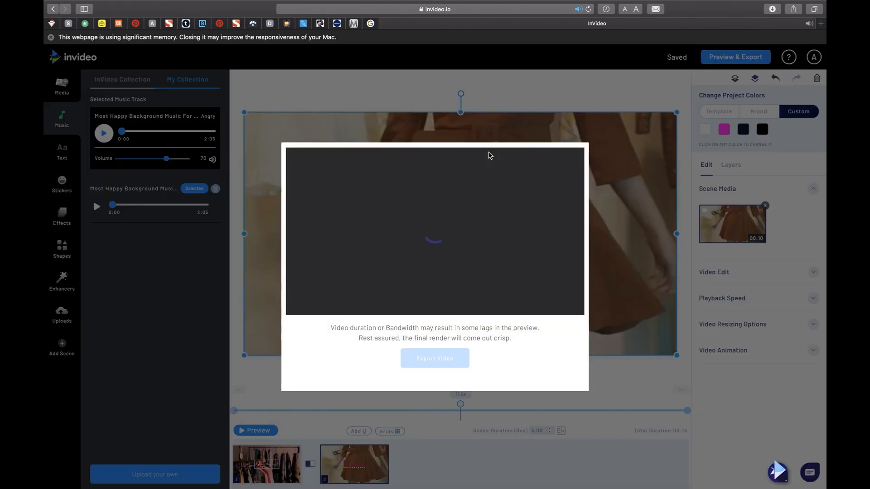